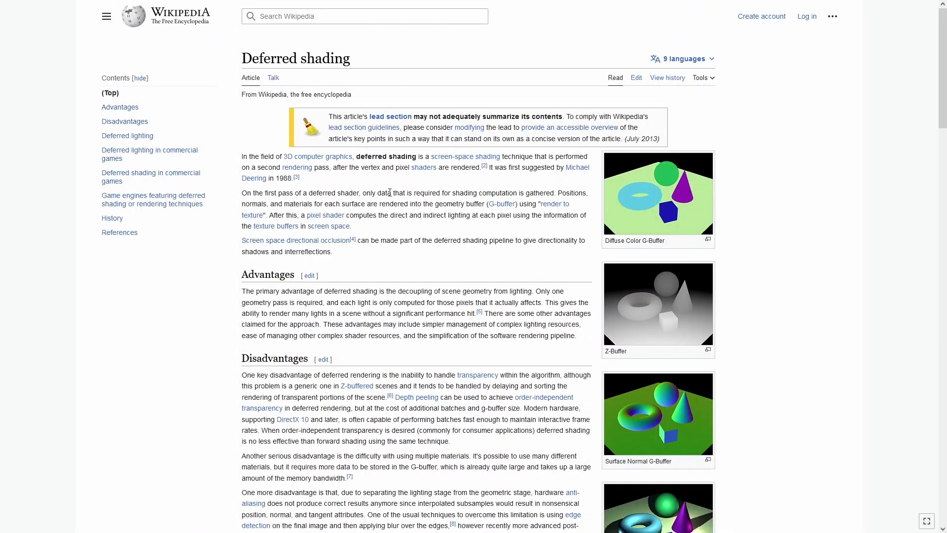
- Enlarge the Surface Normal, Diffuse Color and Z-Buffer G-Buffer images in the article to review them
click(509, 234)
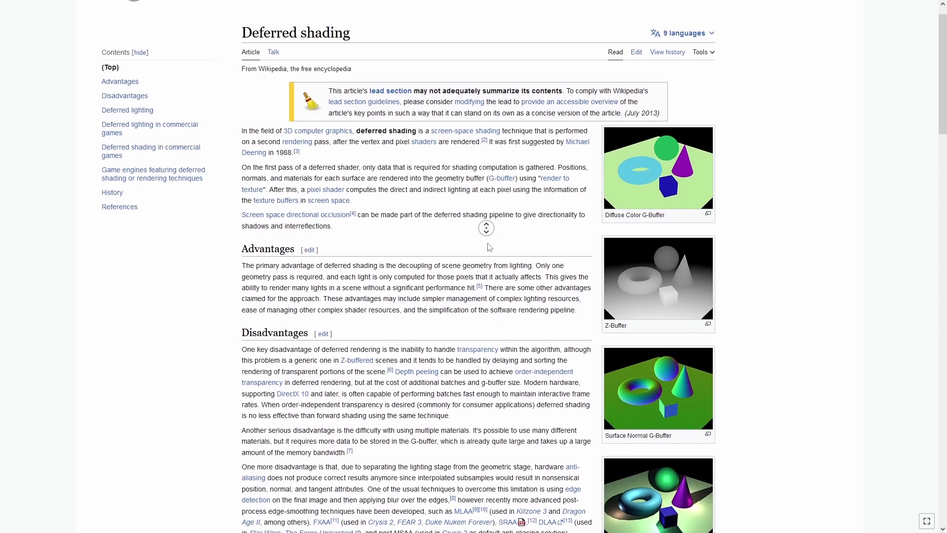
middle_click(488, 243)
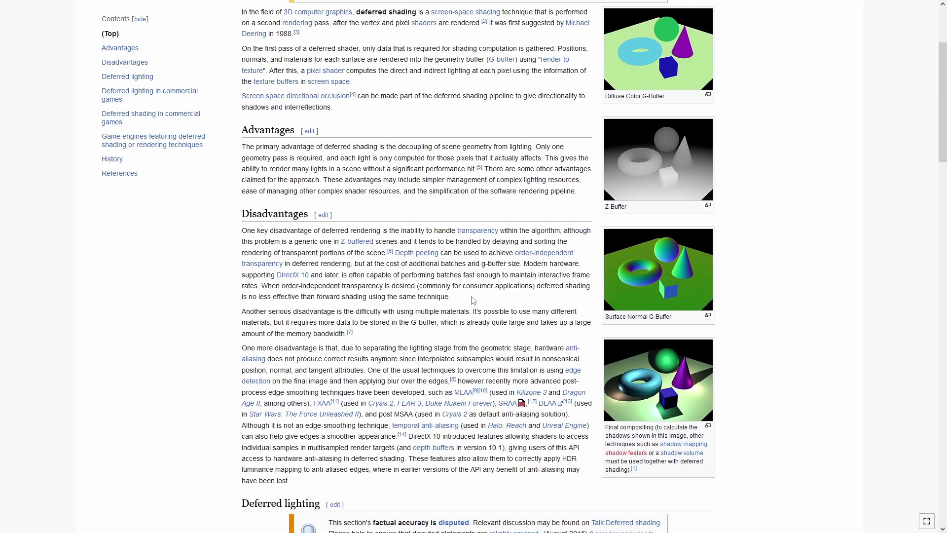
click(644, 275)
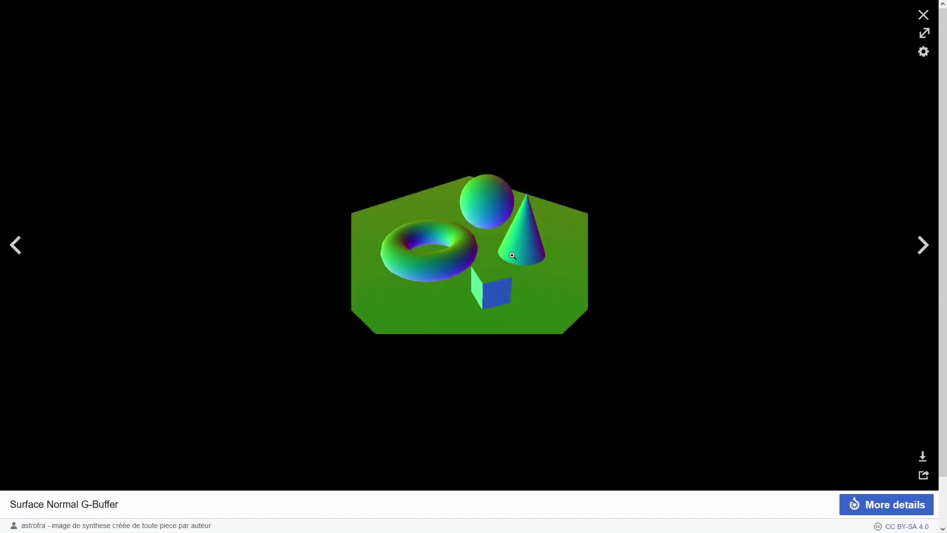
key(Escape)
scroll(548, 277, up, 1)
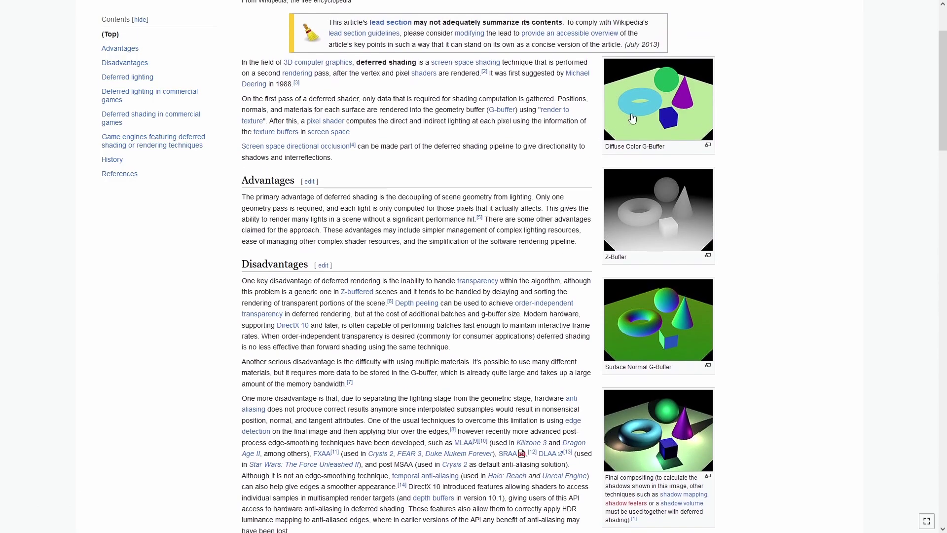
click(633, 118)
key(Escape)
click(654, 222)
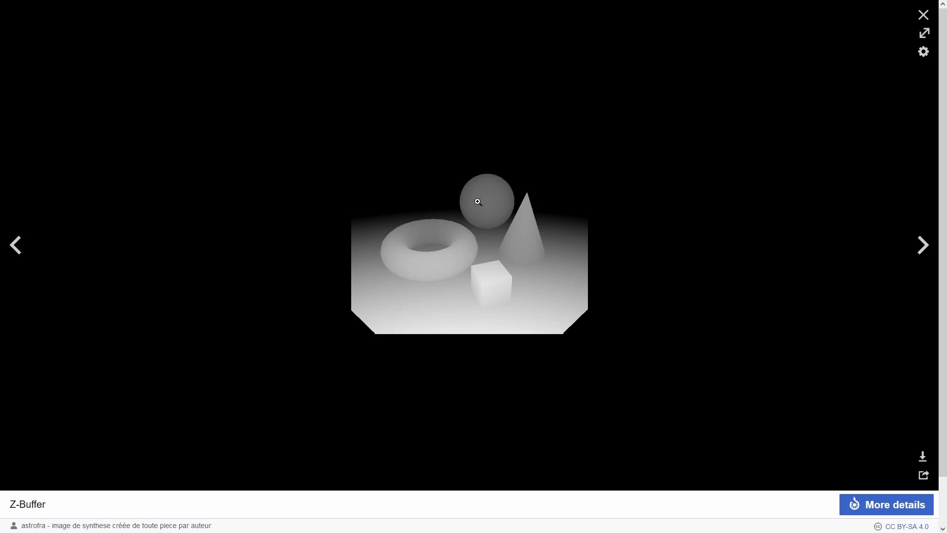
key(Escape)
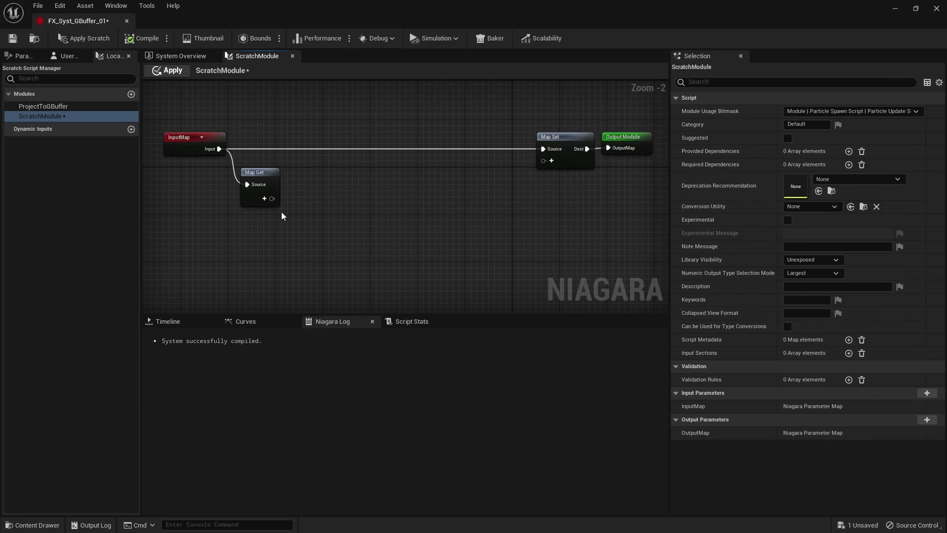
- Add a GBuffer-type input named New GBuffer001 to the Map Get node
click(264, 199)
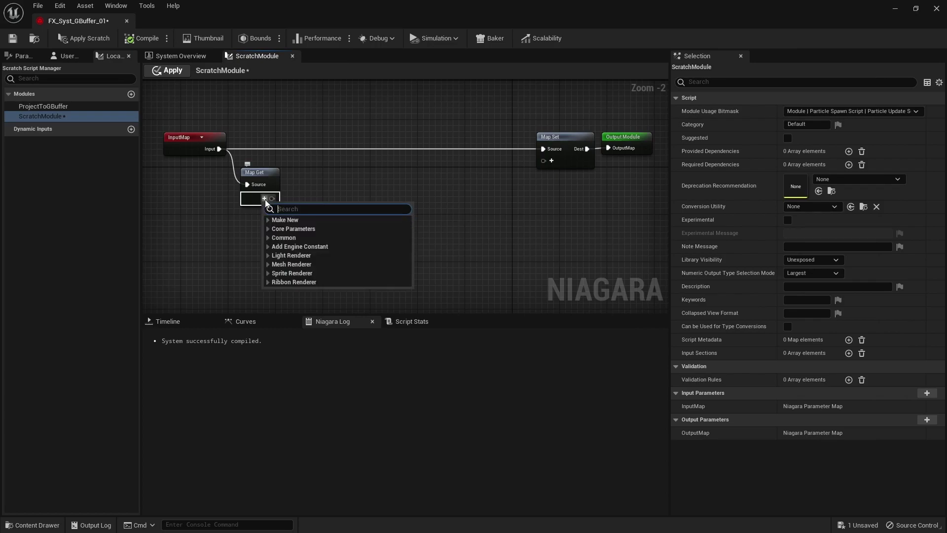
text(buff)
key(Return)
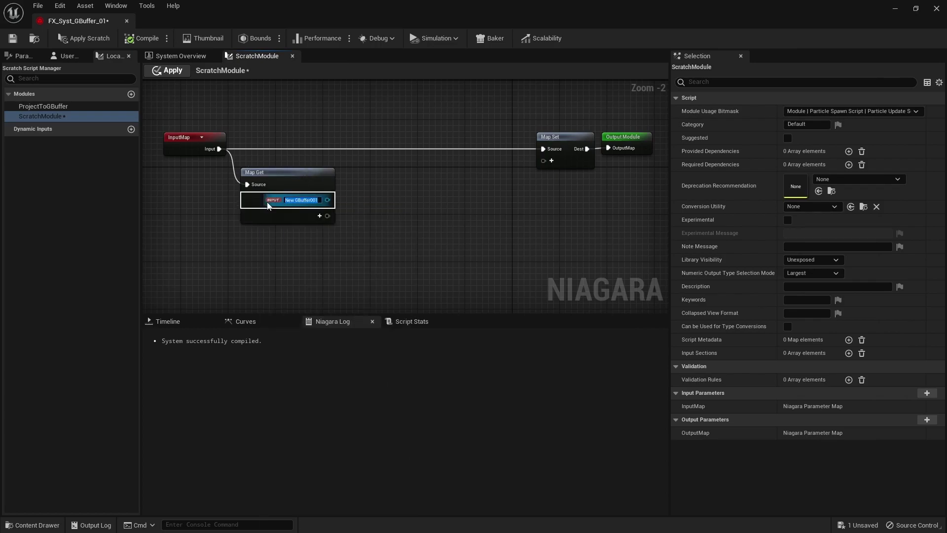
click(313, 226)
- Wire a Decode Scene Color node from the New GBuffer001 pin
drag(321, 199, 371, 196)
text(dec)
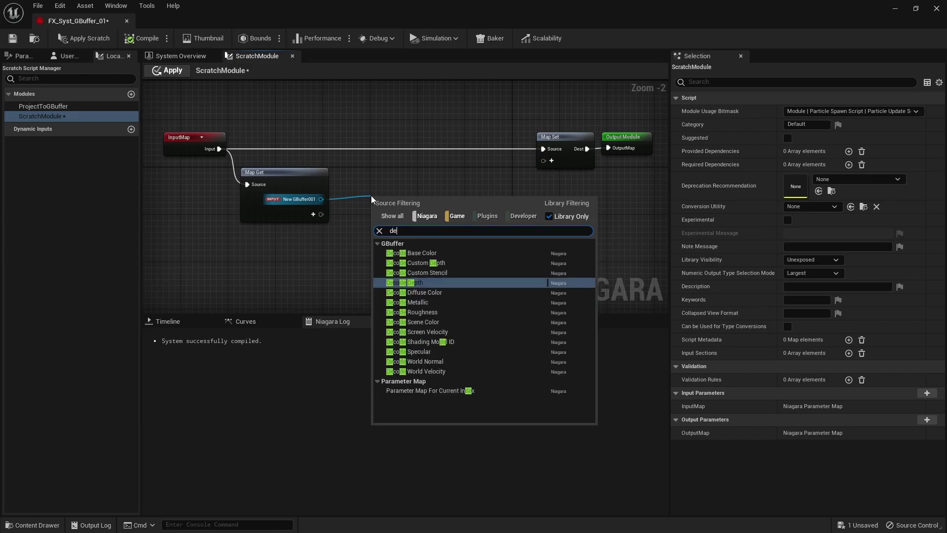
key(Down)
key(Down)
key(Down)
key(Down)
key(Down)
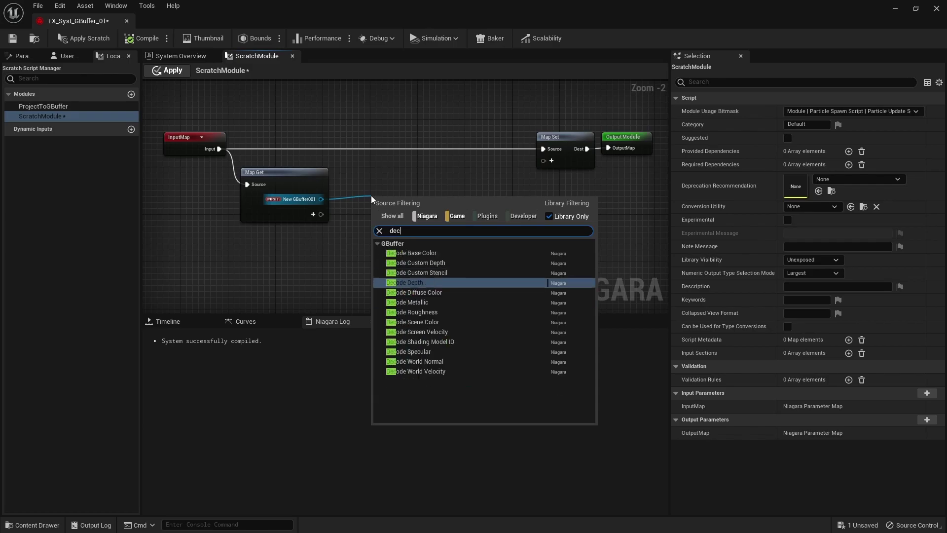
key(Return)
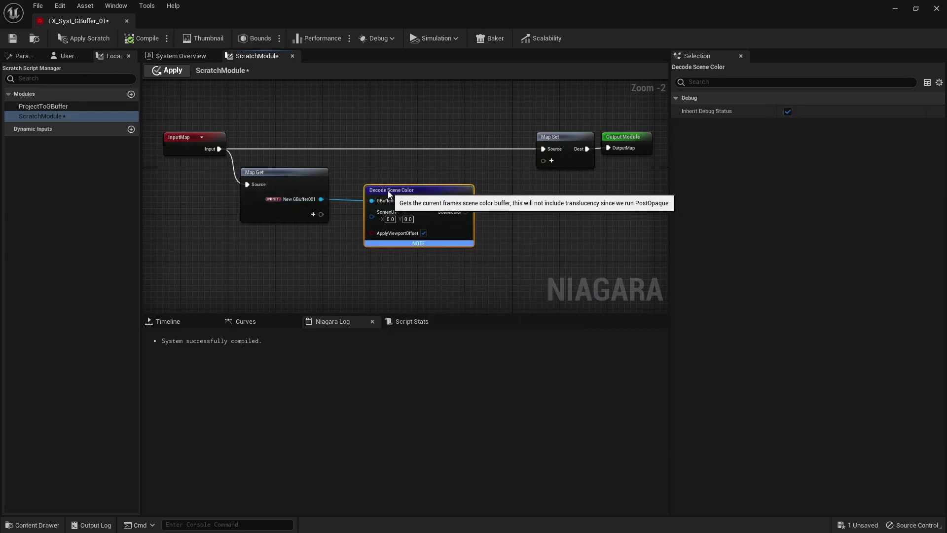
click(422, 257)
drag(321, 199, 364, 258)
text(deco)
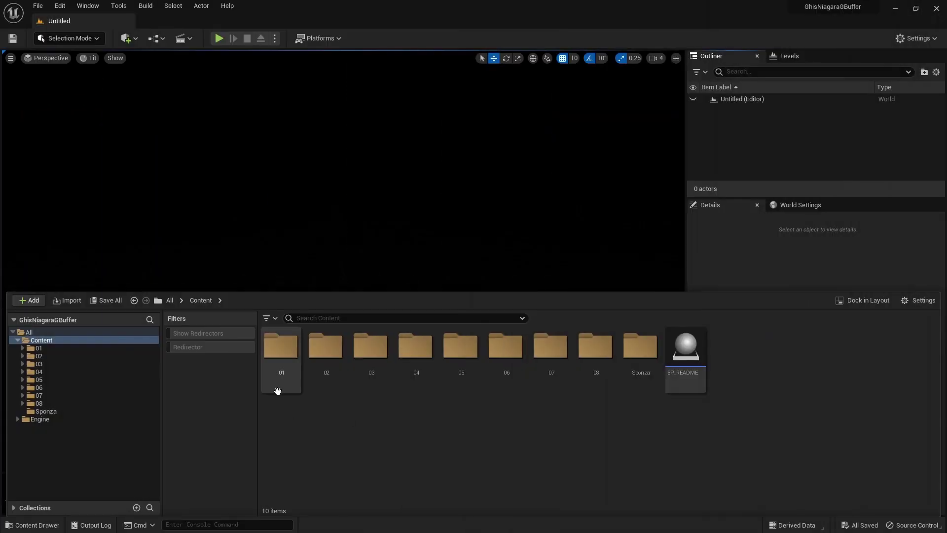
- Open folder 01, load Lvl_01 and focus the view on FX_Syst_GBuffer_01
double_click(291, 352)
double_click(378, 360)
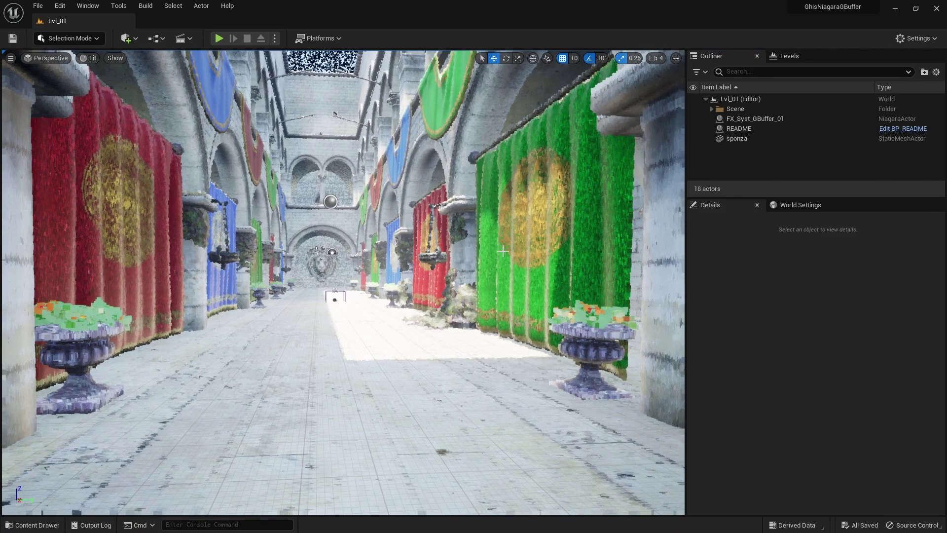
double_click(750, 120)
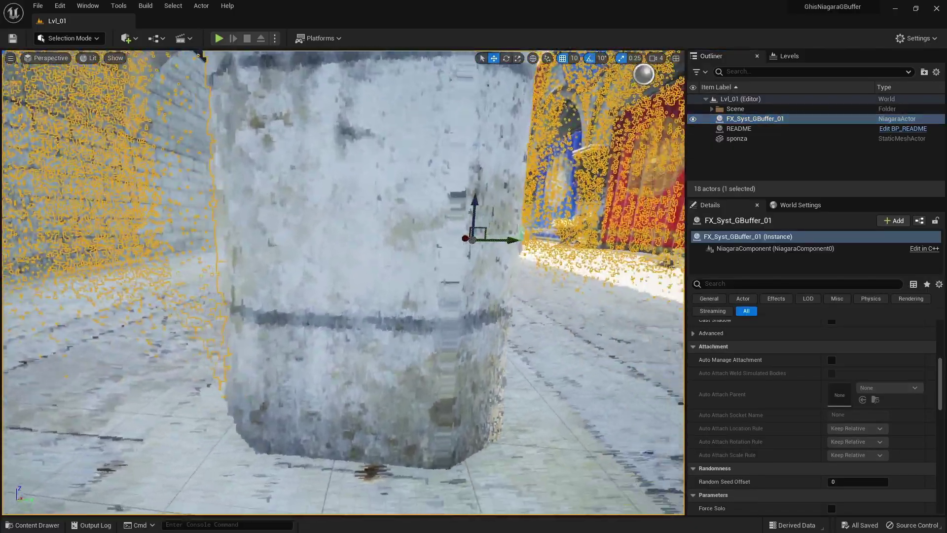
- Open FX_Syst_GBuffer_01 in Niagara and inspect its Spawn Rate, Initialize Particle and Project to GBuffer modules
key(ctrl+e)
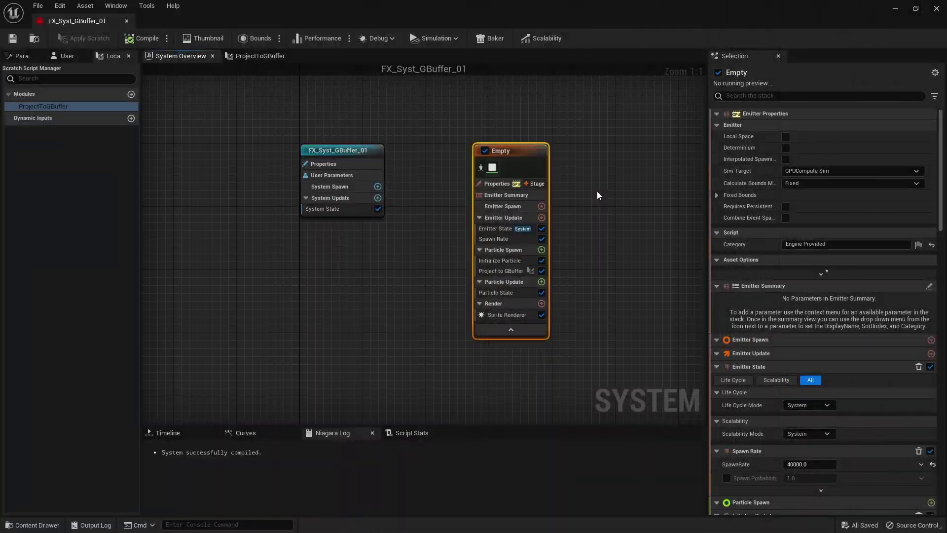
click(498, 239)
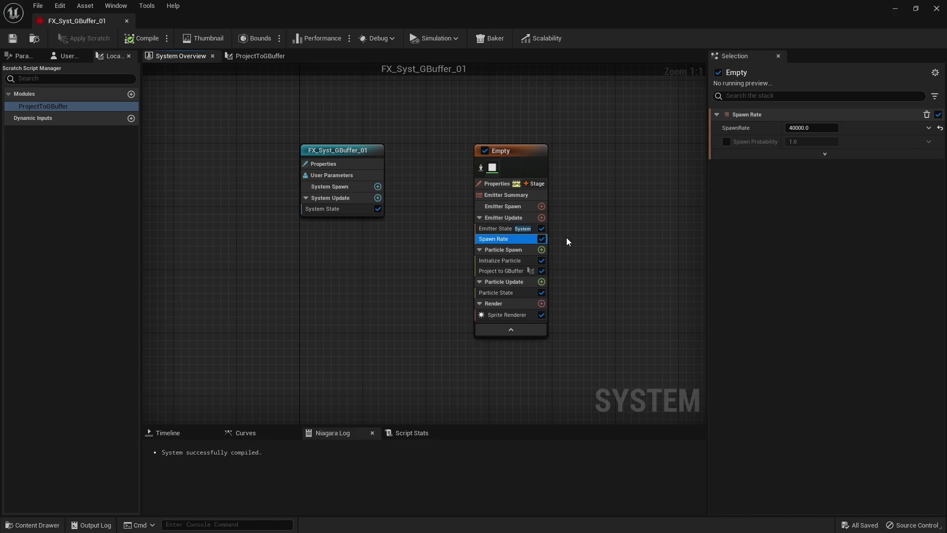
click(510, 261)
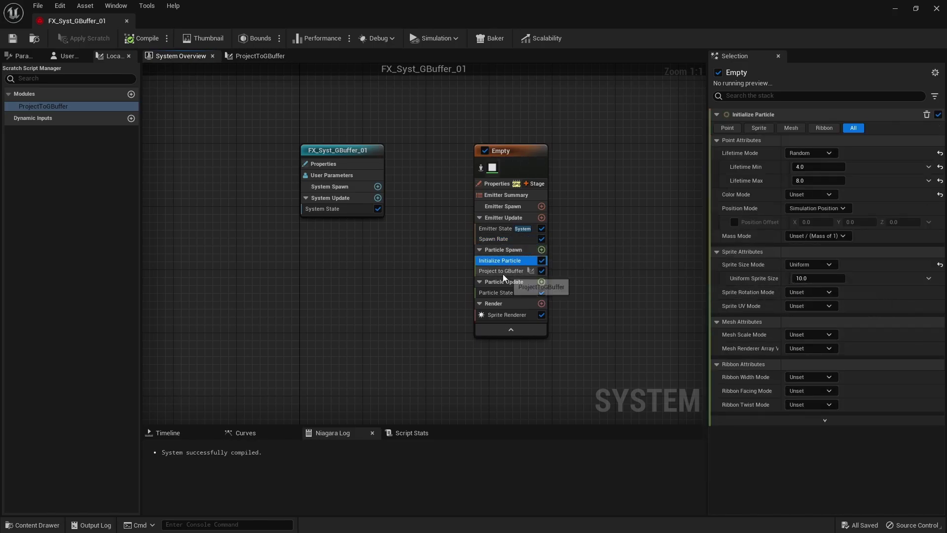
click(501, 273)
double_click(501, 273)
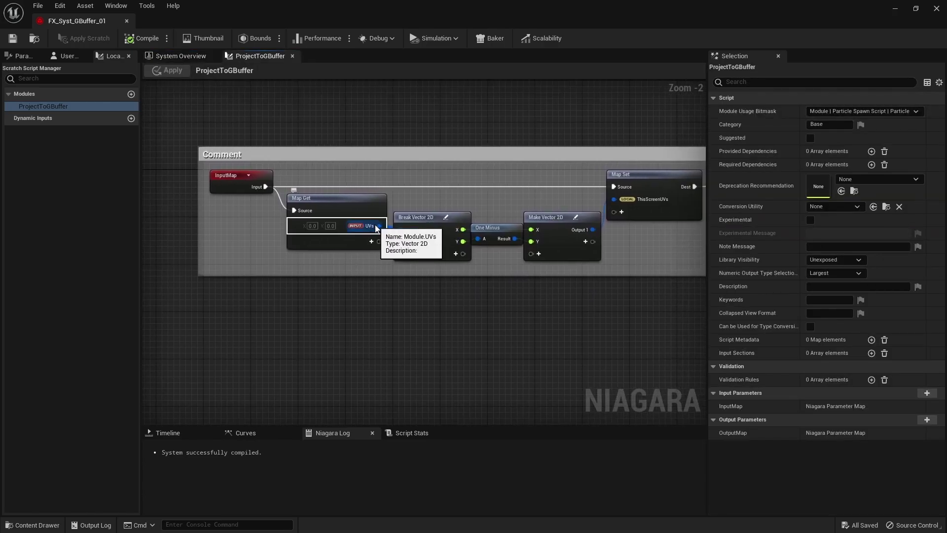
click(193, 56)
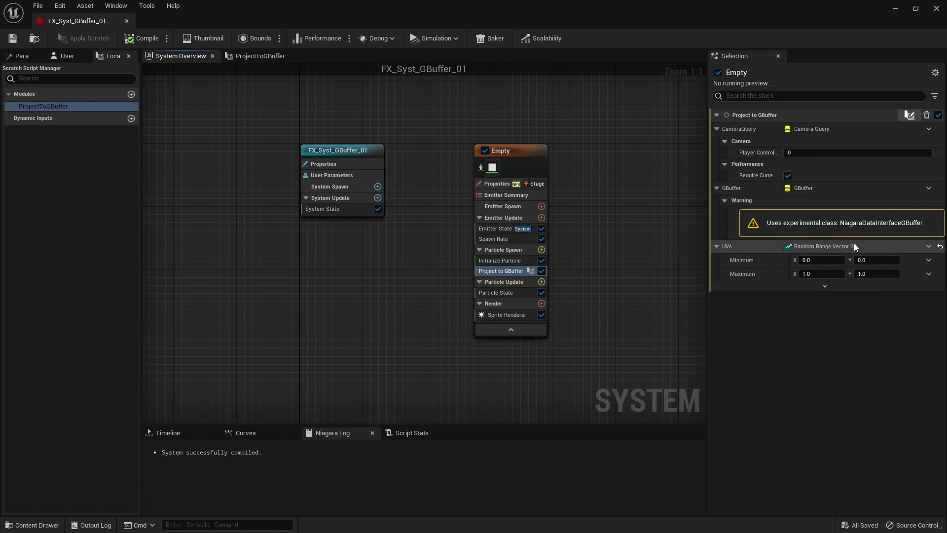
- Open the ProjectToGBuffer graph, pan to the depth projection group and shift Subtract and Multiply right
double_click(505, 273)
drag(440, 200, 527, 258)
click(483, 256)
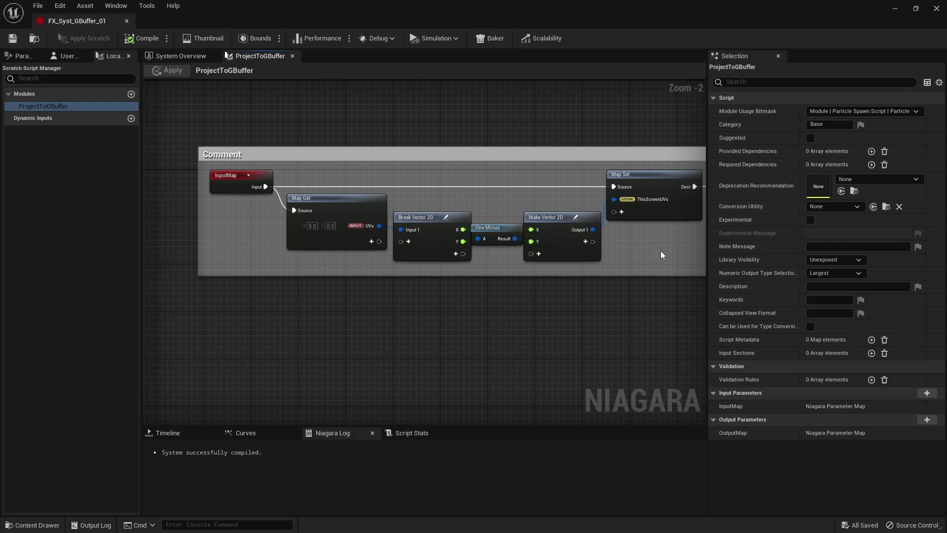
right_drag(661, 251, 166, 252)
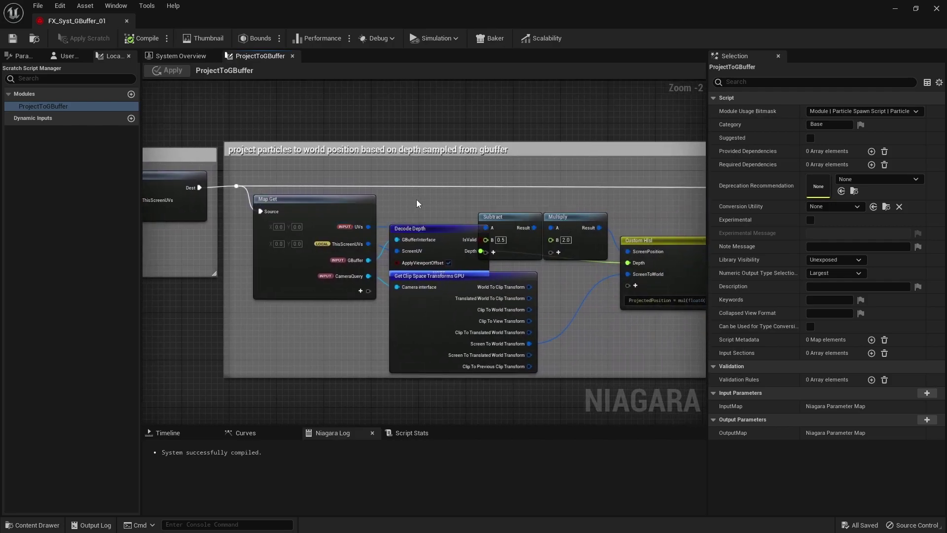
click(457, 252)
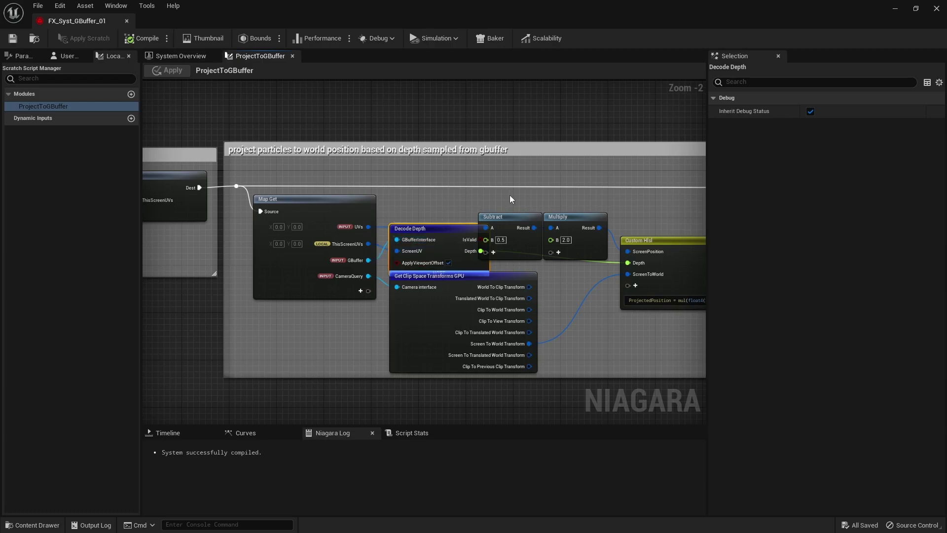
drag(510, 198, 595, 198)
click(469, 205)
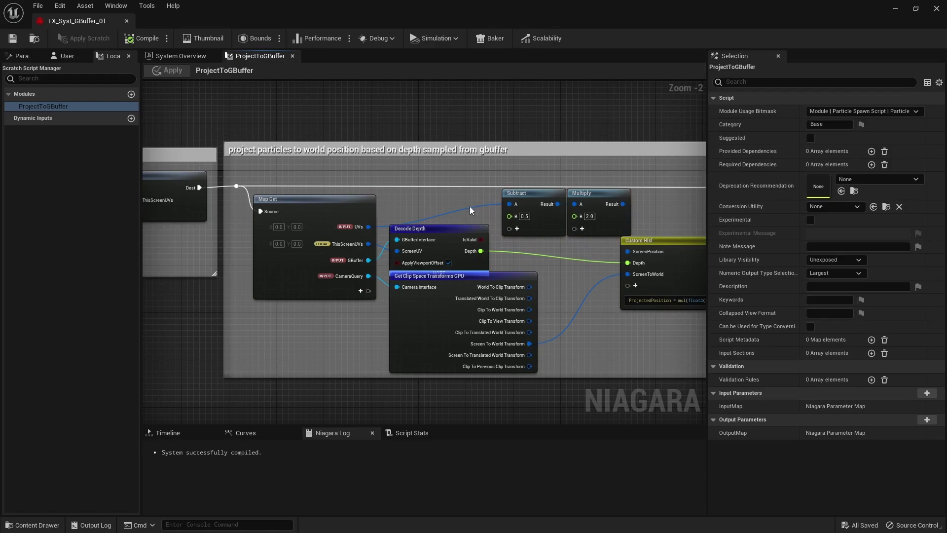
- Inspect Custom Hlsl and Get Clip Space Transforms GPU, then move Subtract and Multiply above Decode Depth
right_drag(547, 253, 431, 226)
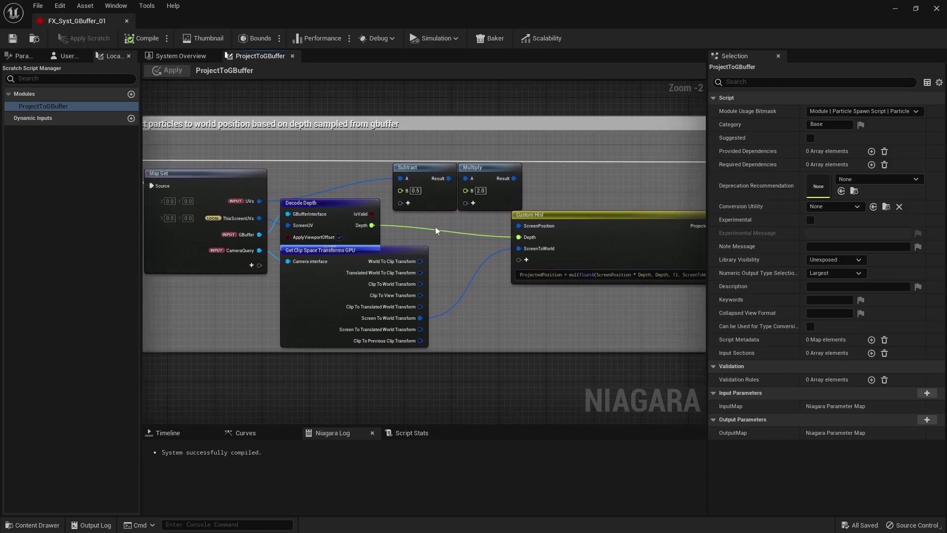
click(513, 276)
right_drag(533, 300, 453, 294)
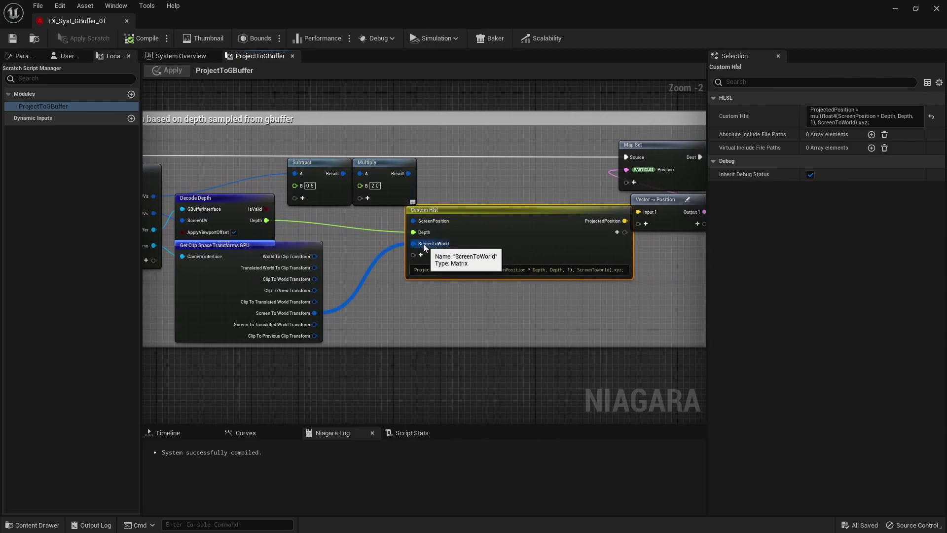
right_drag(345, 322, 422, 326)
click(371, 336)
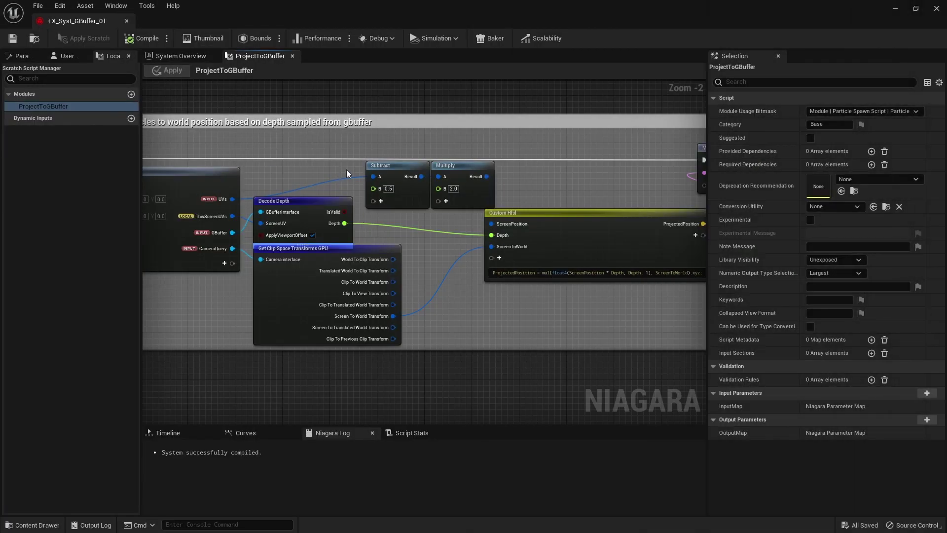
drag(346, 173, 398, 164)
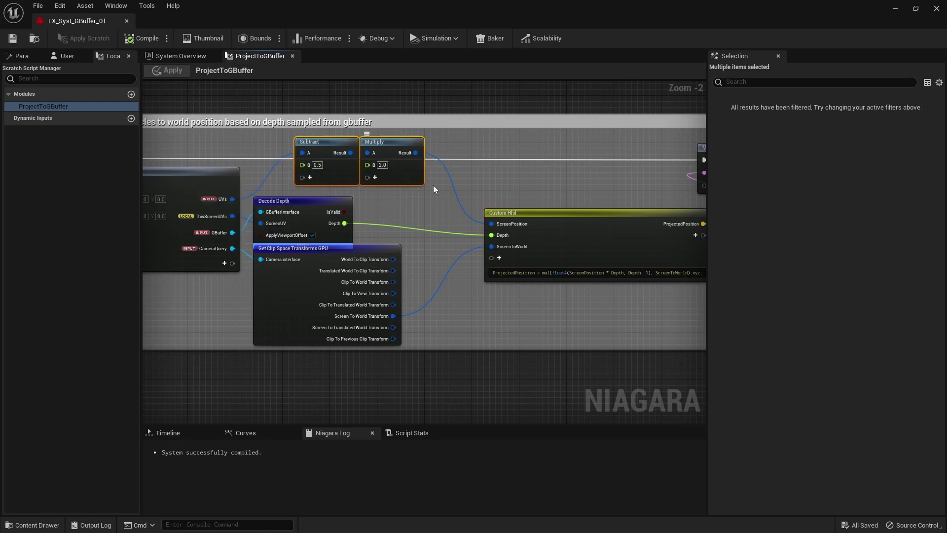
click(474, 304)
- Highlight the projection expression in the Custom Hlsl code
right_drag(474, 304, 359, 307)
drag(419, 276, 589, 277)
click(534, 297)
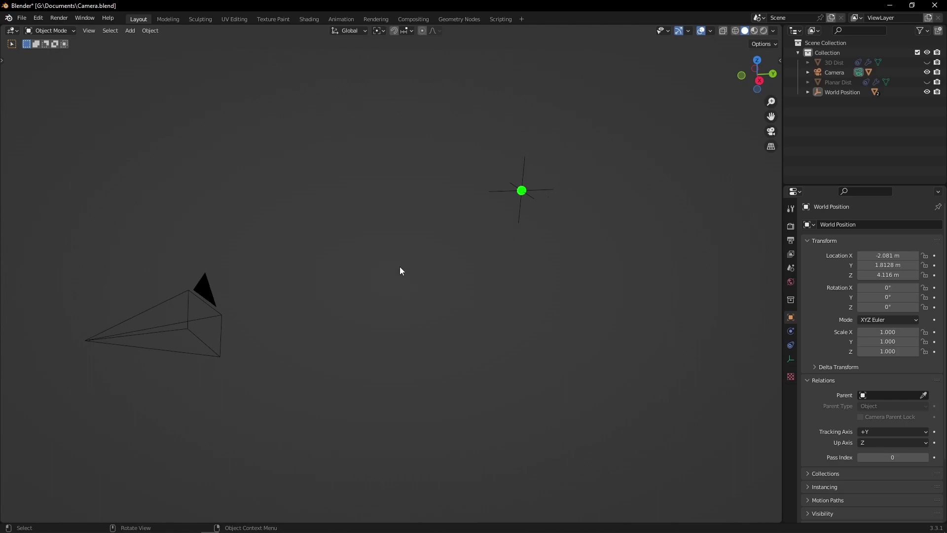
- Select the World Position empty and start moving it, then cancel the move
click(541, 192)
key(g)
middle_drag(491, 224, 458, 236)
key(Escape)
- Select the camera and try rotating it about the global Z axis, cancelling each attempt
click(251, 303)
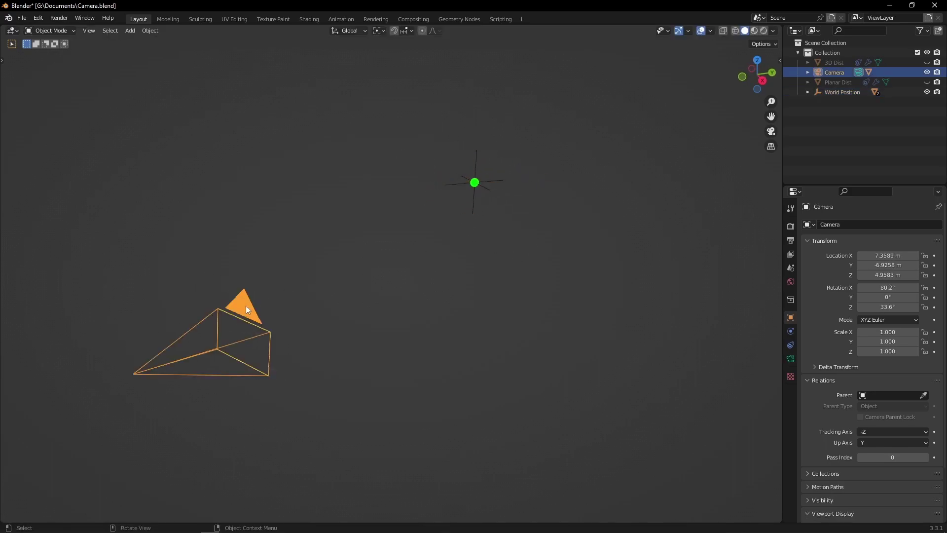
key(r)
key(Escape)
key(r)
key(z)
key(Escape)
middle_drag(314, 339, 345, 300)
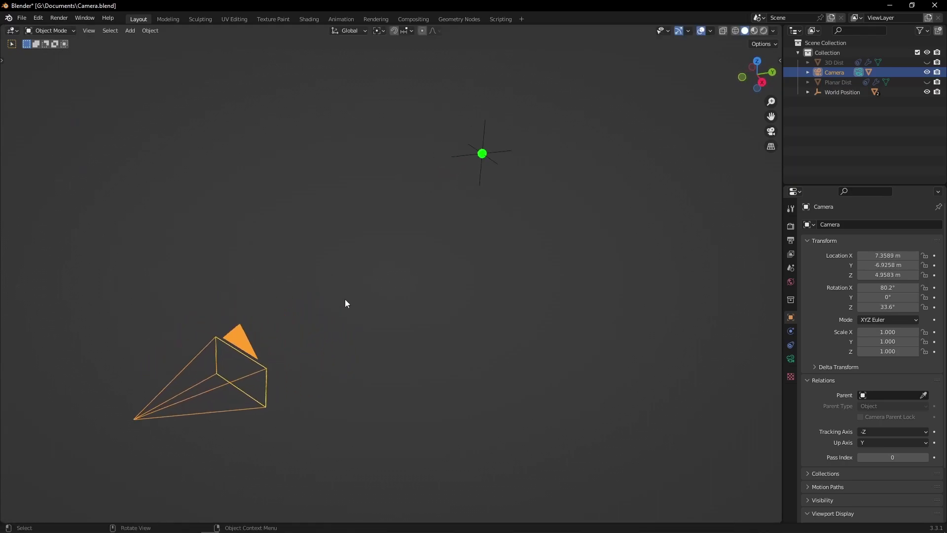
- Show the 3D Dist distance line and view it around and through the camera
click(926, 62)
mouse_move(410, 227)
middle_down()
mouse_move(445, 207)
mouse_move(401, 242)
middle_up()
scroll(411, 227, up, 4)
scroll(407, 230, up, 2)
scroll(402, 242, down, 2)
key(KP_0)
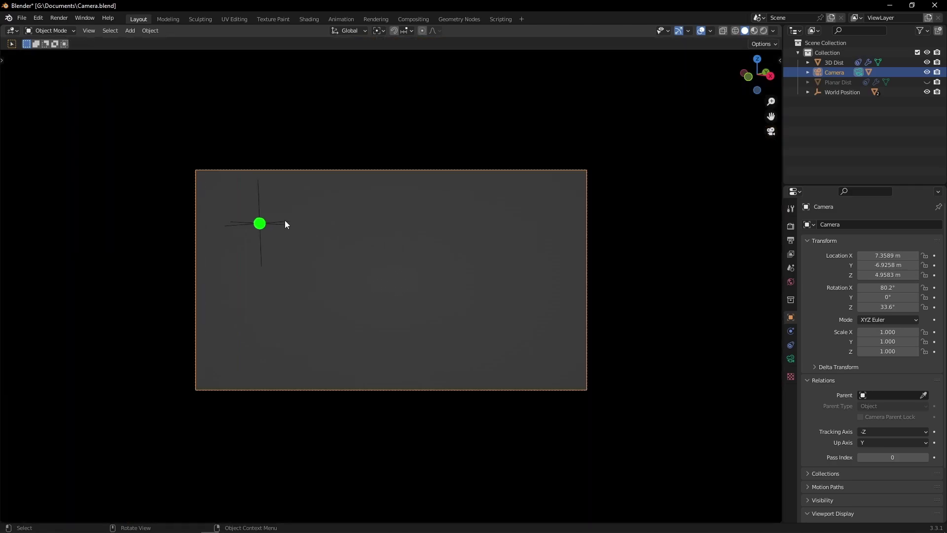
middle_drag(237, 228, 427, 288)
- Rotate the camera about the global Z axis to 37.6°
key(r)
key(z)
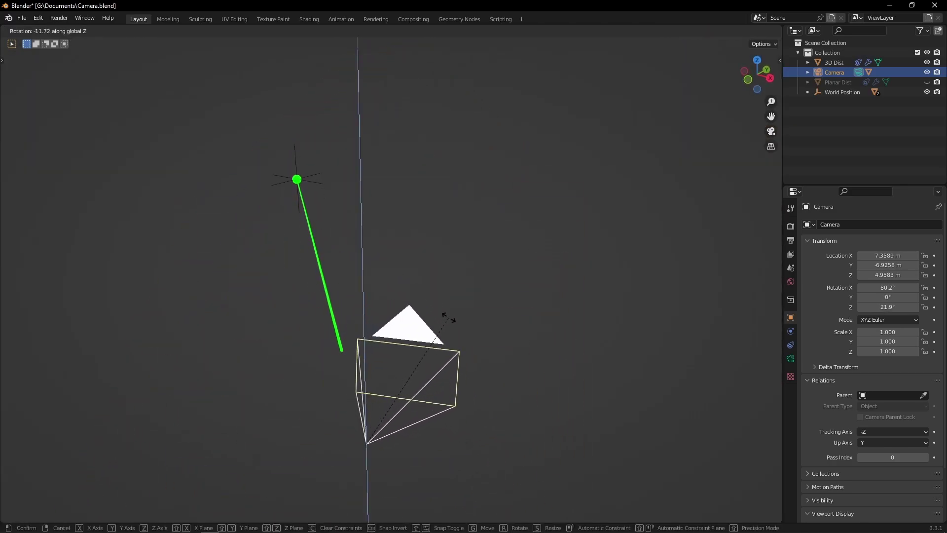
click(448, 322)
key(KP_0)
key(r)
key(z)
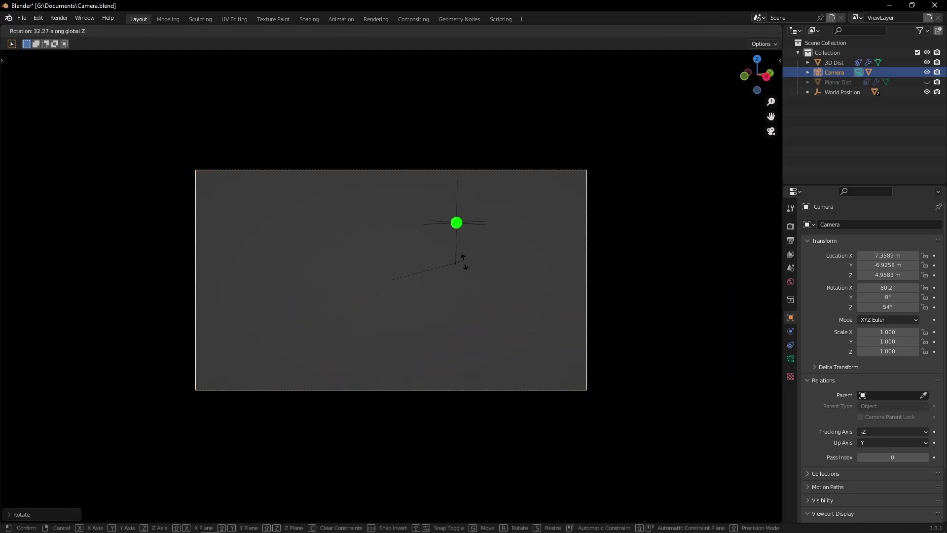
click(469, 279)
middle_drag(469, 280, 373, 294)
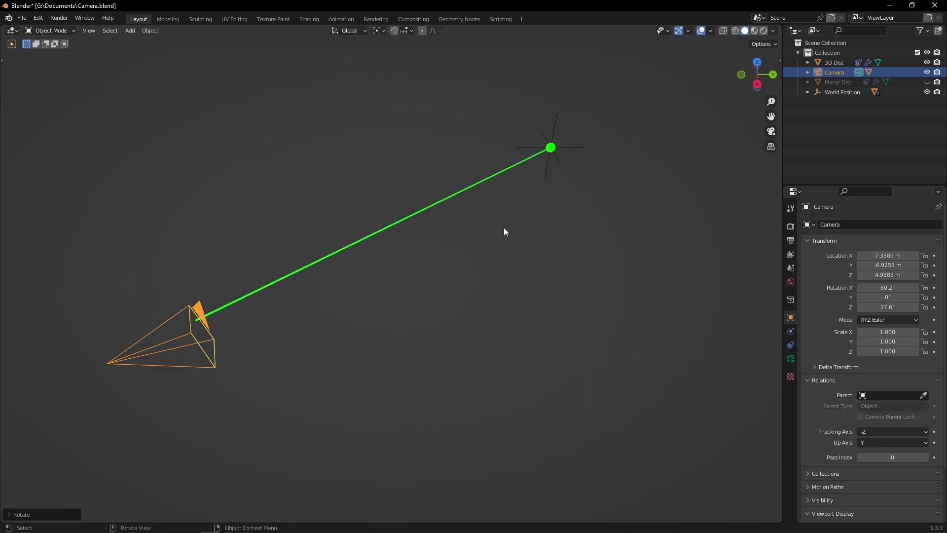
- Select the green 3D Dist line and make the red Planar Dist line visible for comparison
middle_drag(489, 240, 472, 249)
click(418, 217)
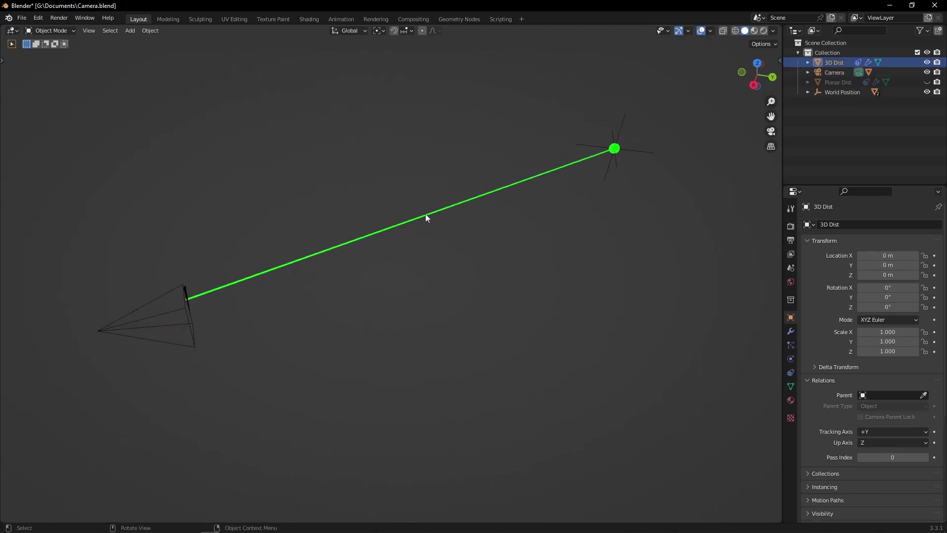
click(927, 82)
middle_drag(692, 181, 395, 281)
click(388, 92)
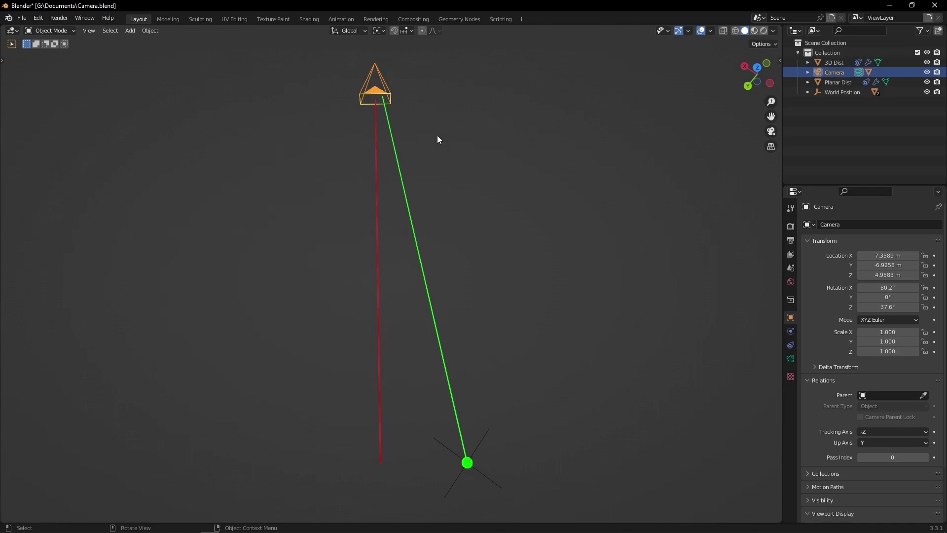
key(r)
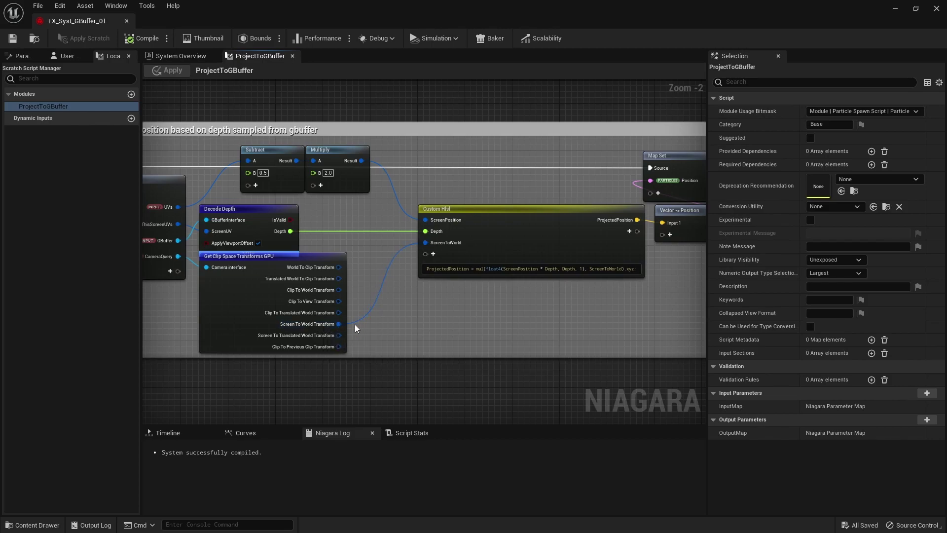
drag(476, 269, 633, 270)
click(590, 296)
right_drag(617, 233, 513, 241)
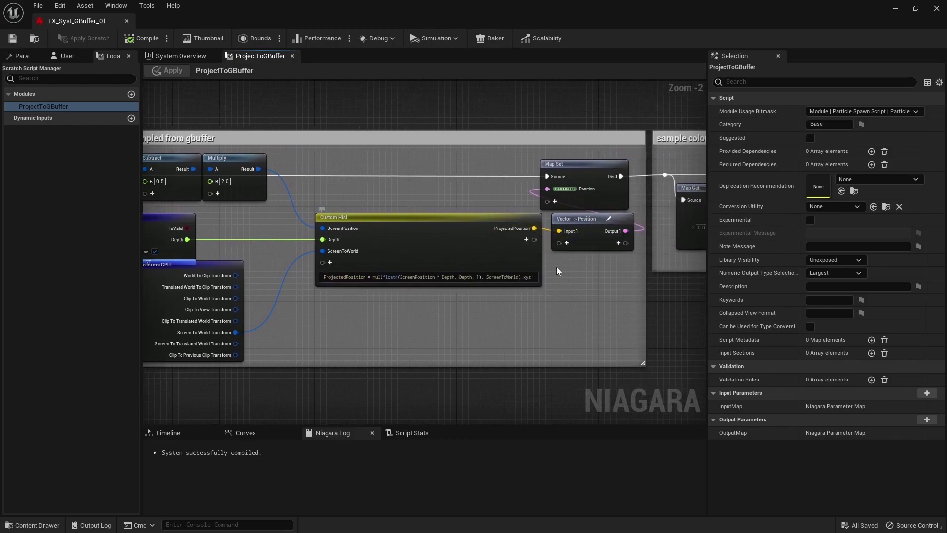
right_drag(643, 206, 169, 220)
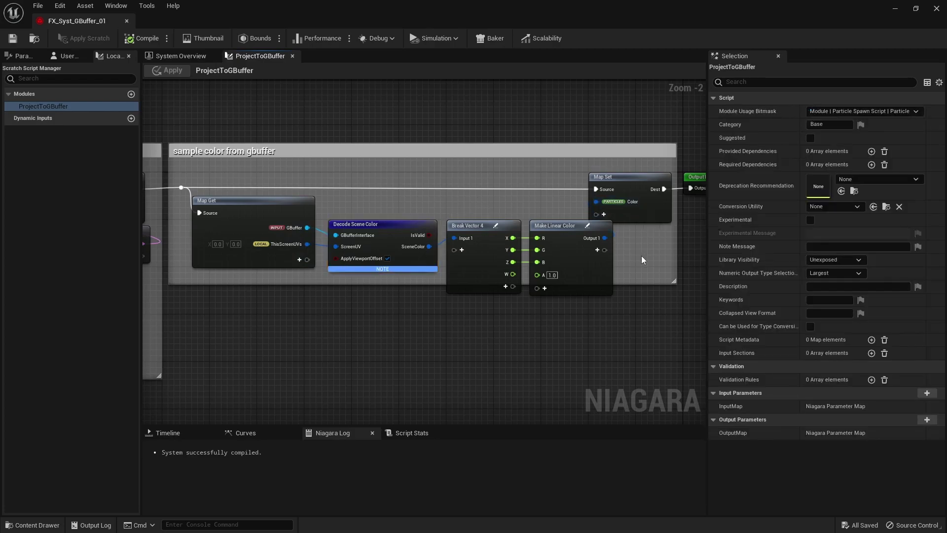
scroll(347, 312, down, 1)
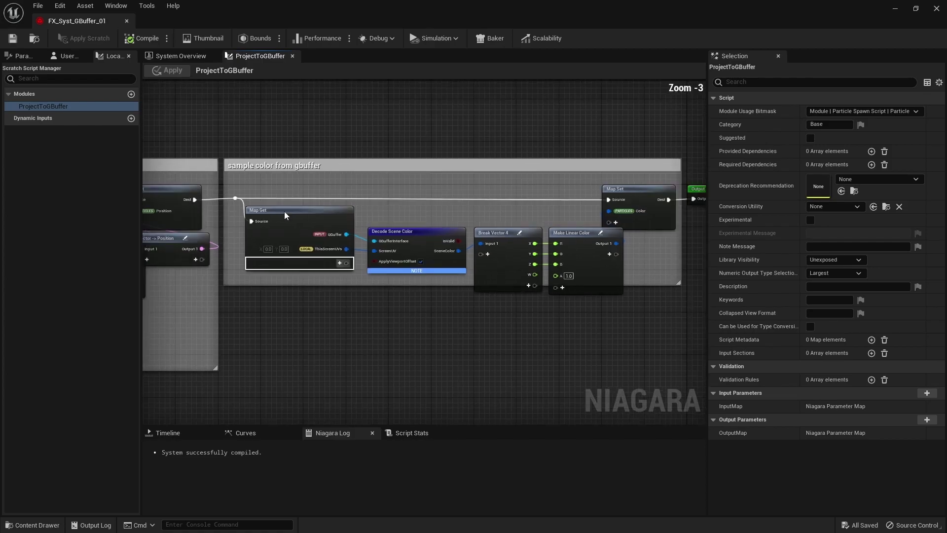
click(180, 55)
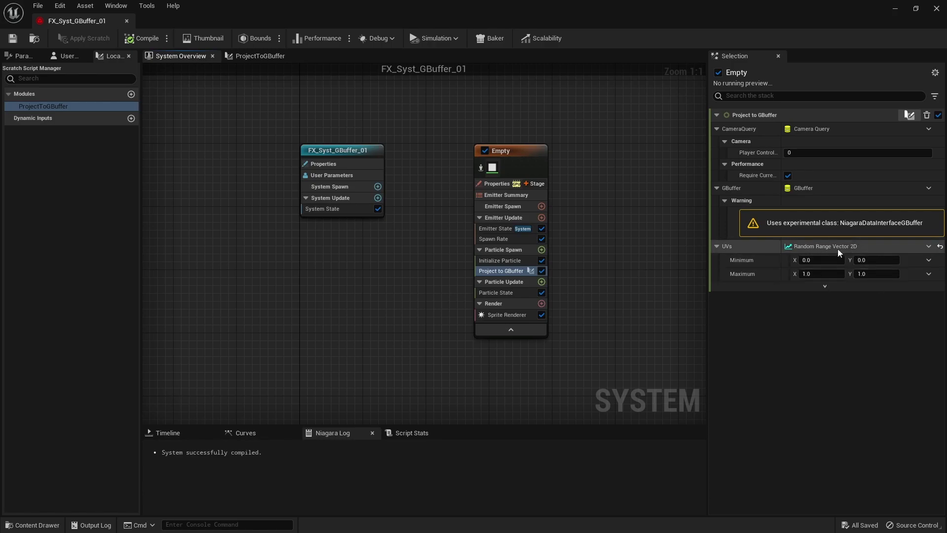
click(530, 271)
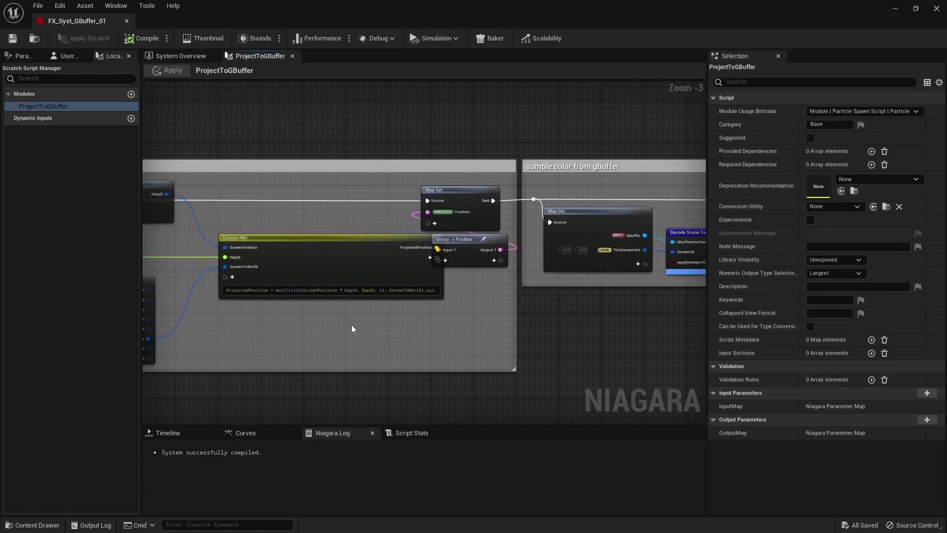
right_drag(350, 329, 413, 299)
right_drag(494, 230, 551, 252)
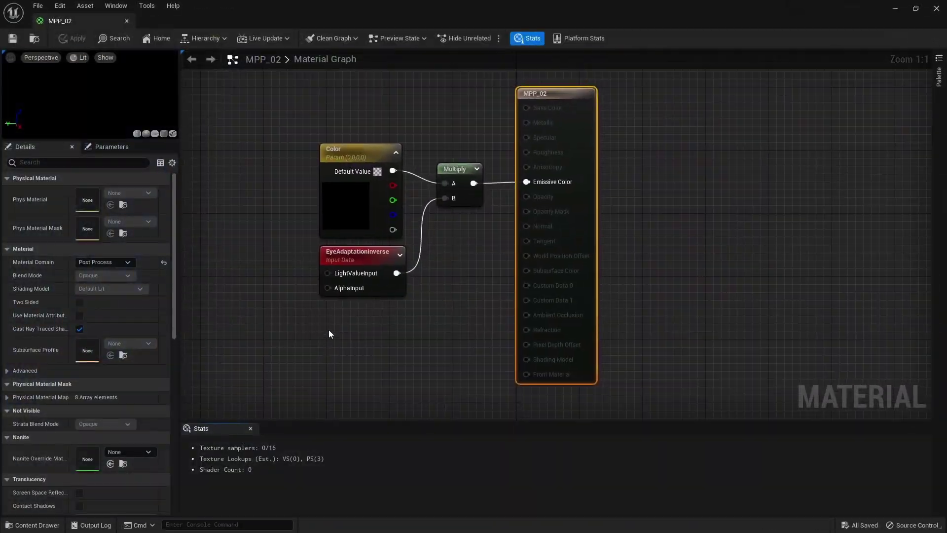
- Select the MPP_02 result node and expand its Post Process Material settings in Details
drag(283, 146, 468, 248)
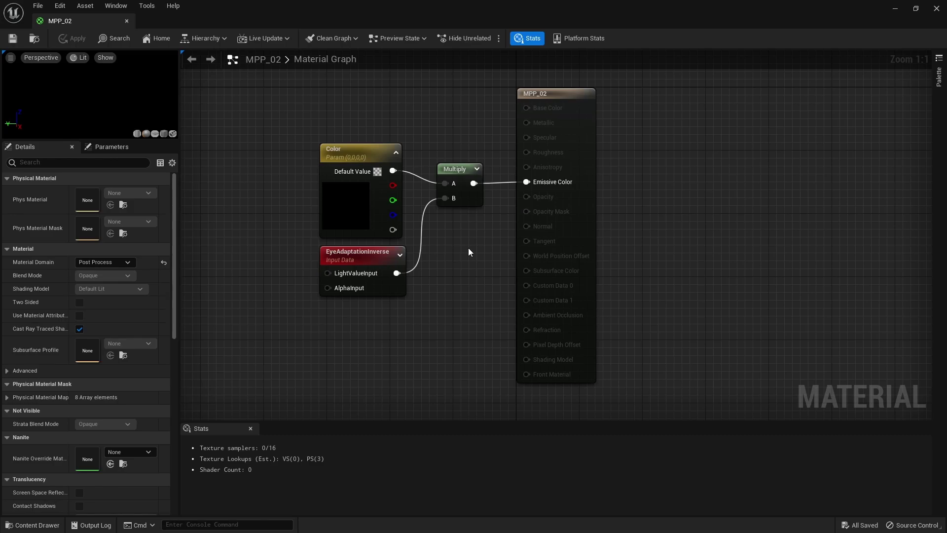
click(579, 194)
scroll(114, 386, down, 3)
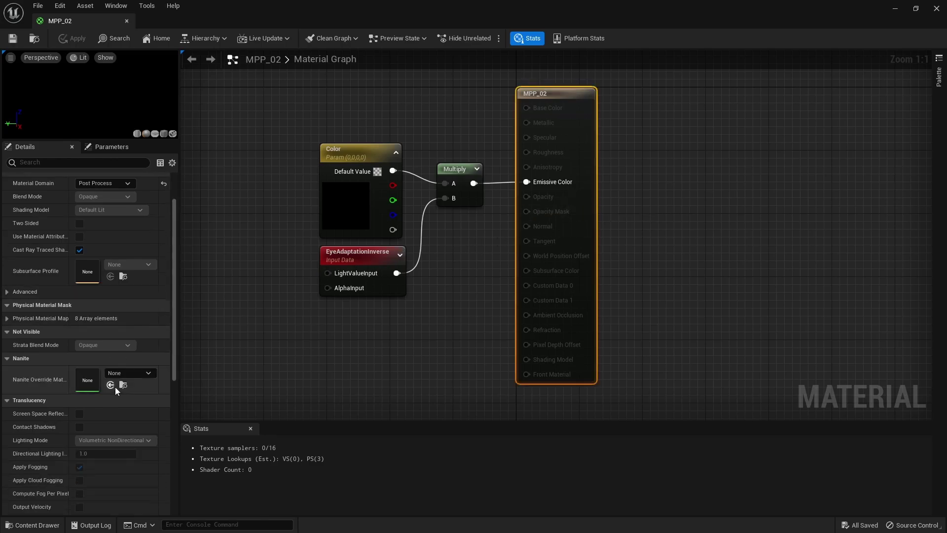
scroll(114, 386, down, 8)
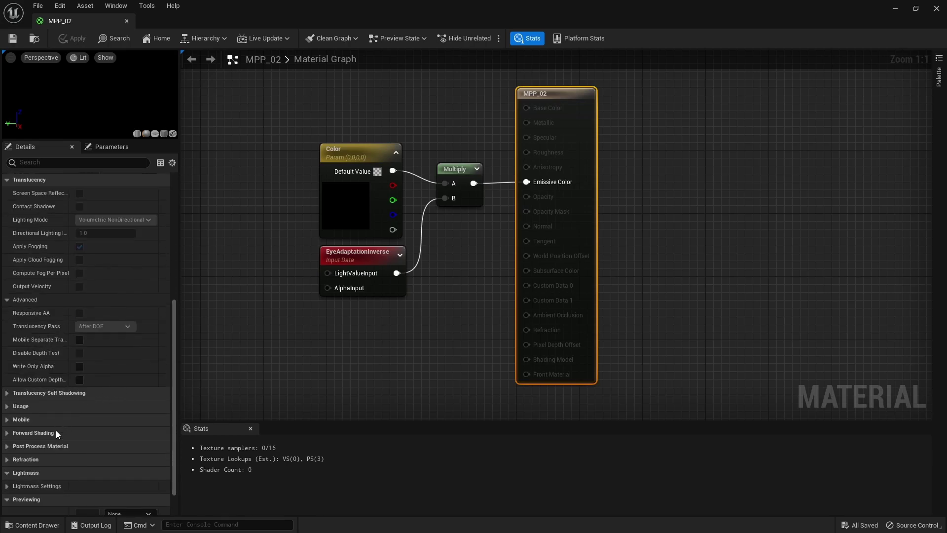
click(49, 446)
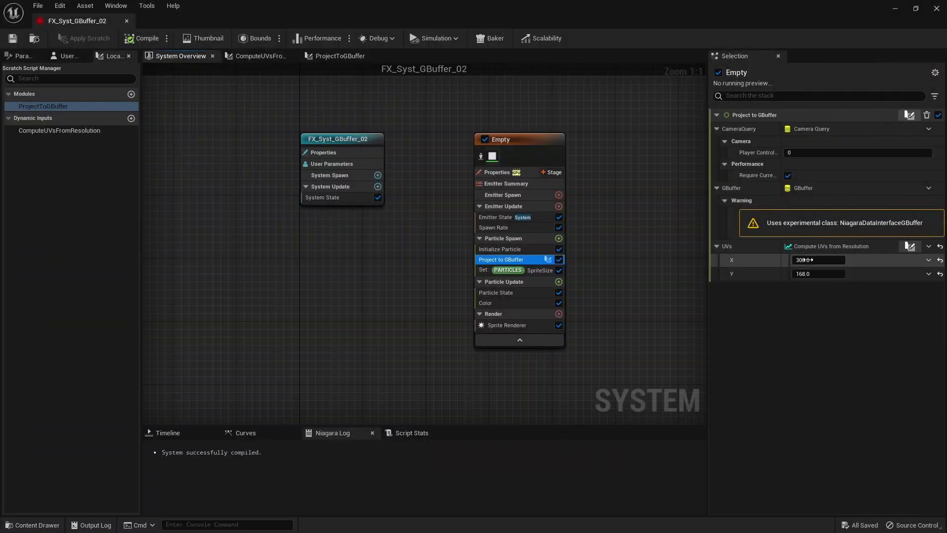
- Open the ComputeUVsFromResolution graph, box-select its grid offset comment, then switch to ProjectToGBuffer
click(912, 250)
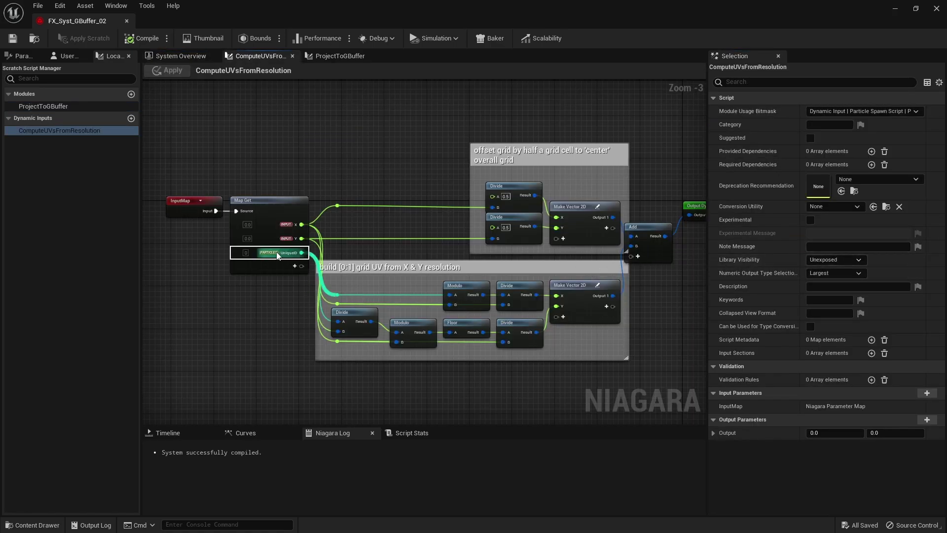
mouse_move(295, 257)
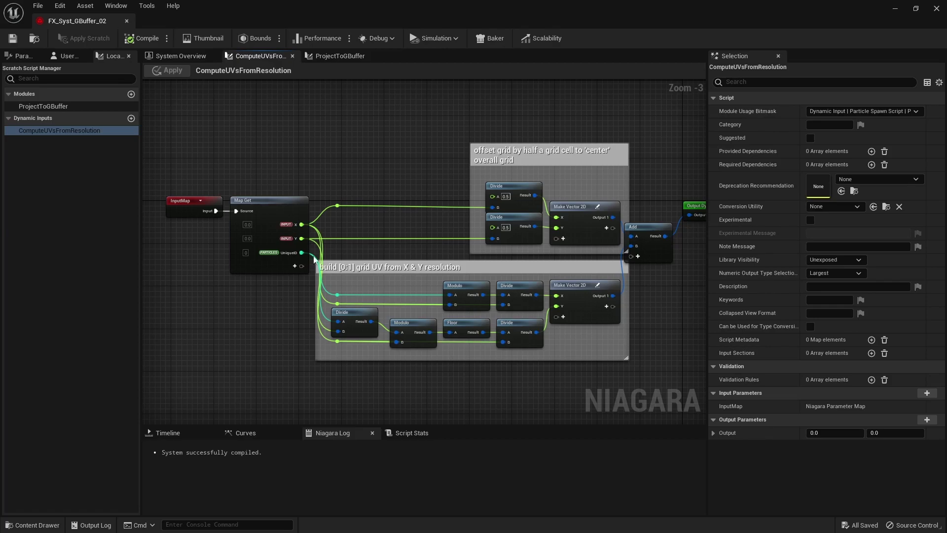
drag(321, 134, 641, 363)
click(637, 370)
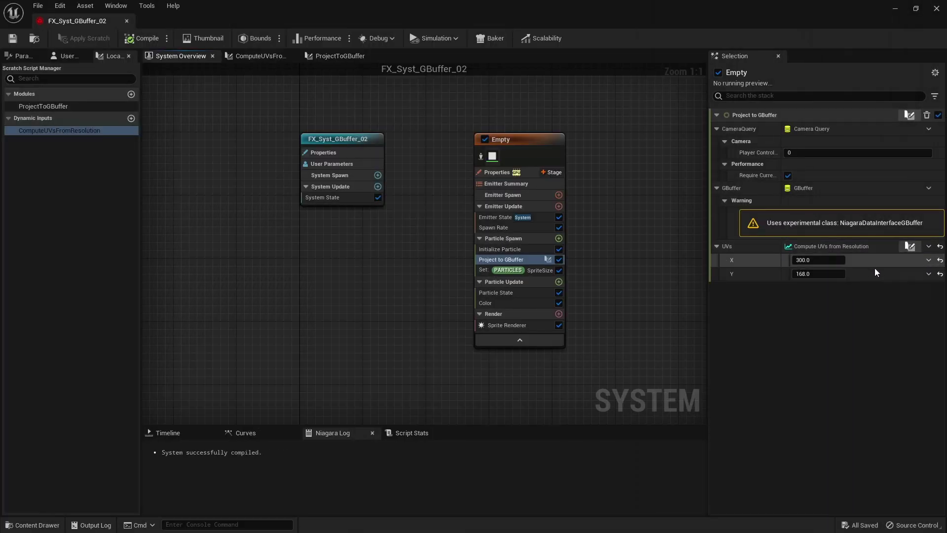
click(910, 246)
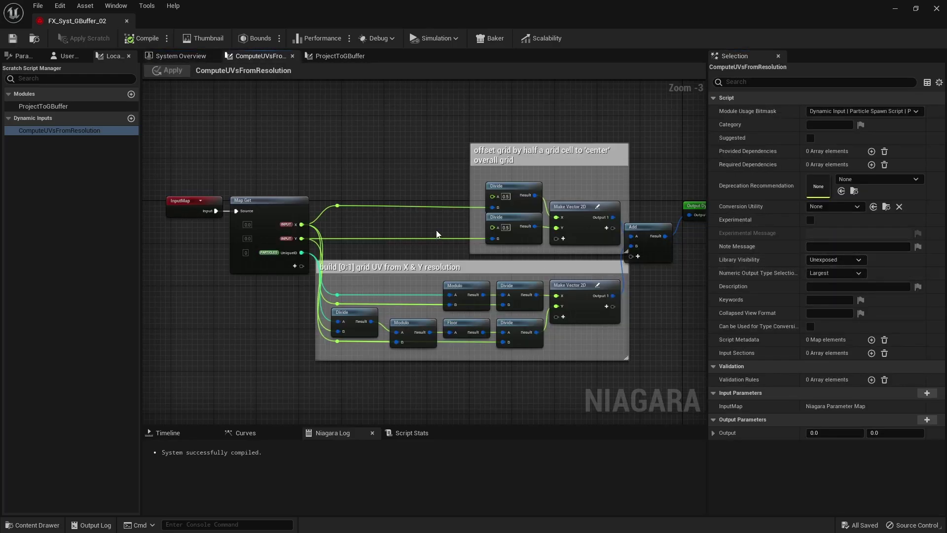
click(333, 56)
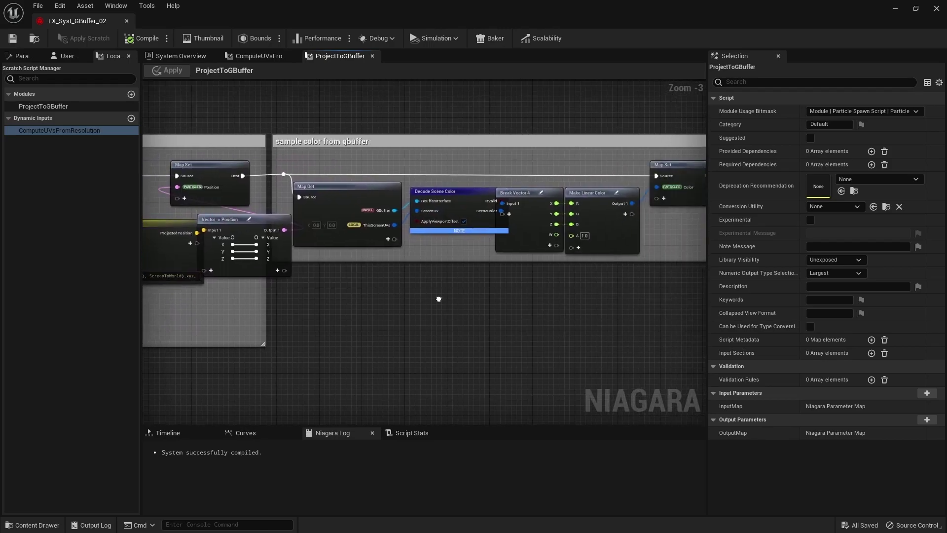
- Inspect the Color module and Map Set node, then bring up the Set SpriteSize inputs
click(195, 56)
click(499, 302)
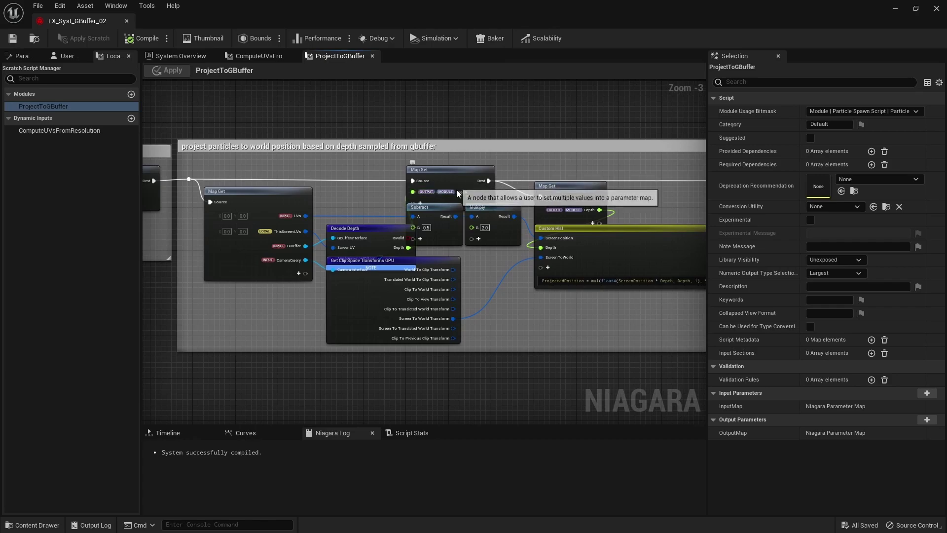
click(447, 176)
click(180, 56)
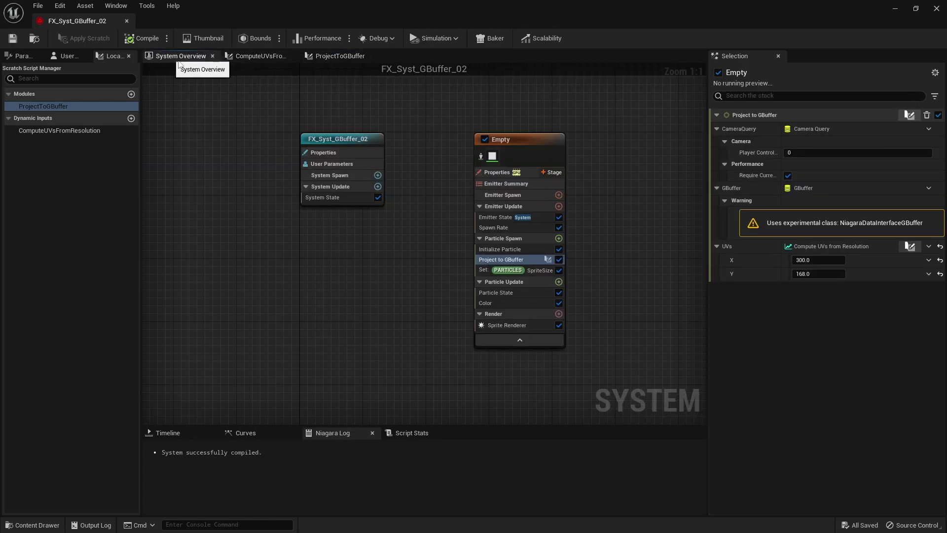
click(525, 272)
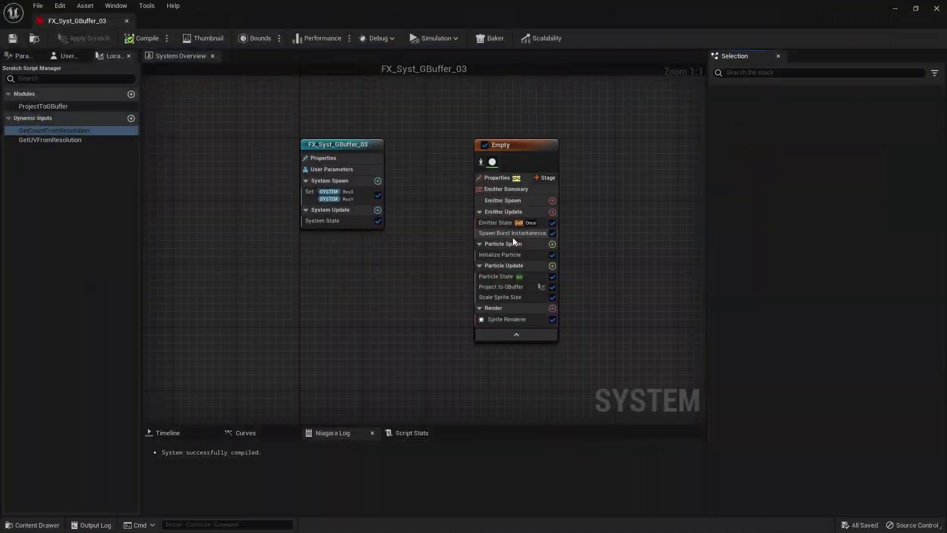
- Inspect Spawn Burst Instantaneous and Project to GBuffer, opening the GetCountFromResolution and GetUVFromResolution graphs
click(513, 234)
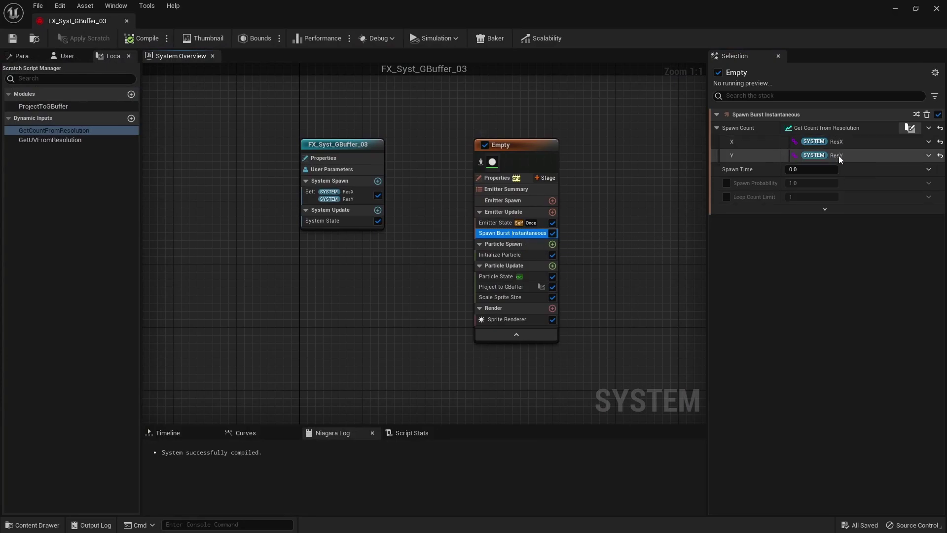
click(907, 128)
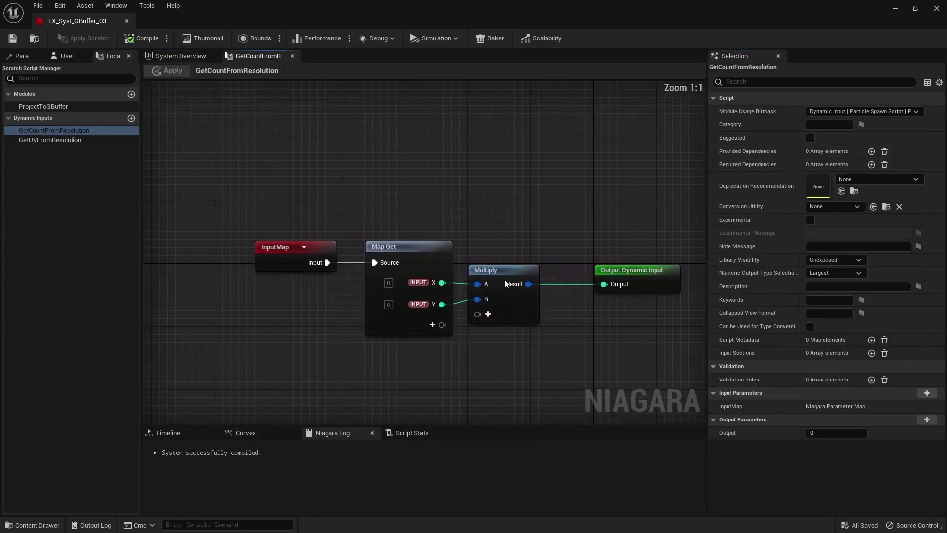
click(185, 57)
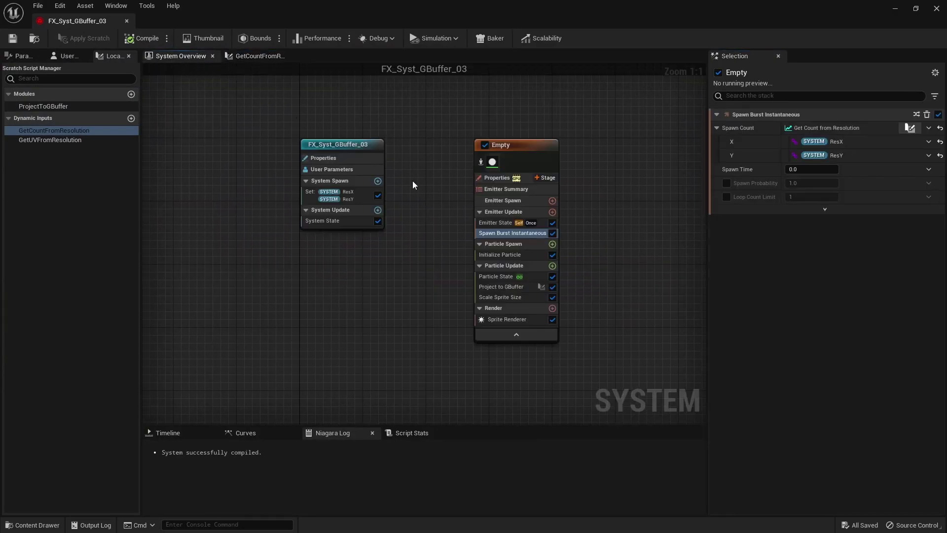
click(504, 278)
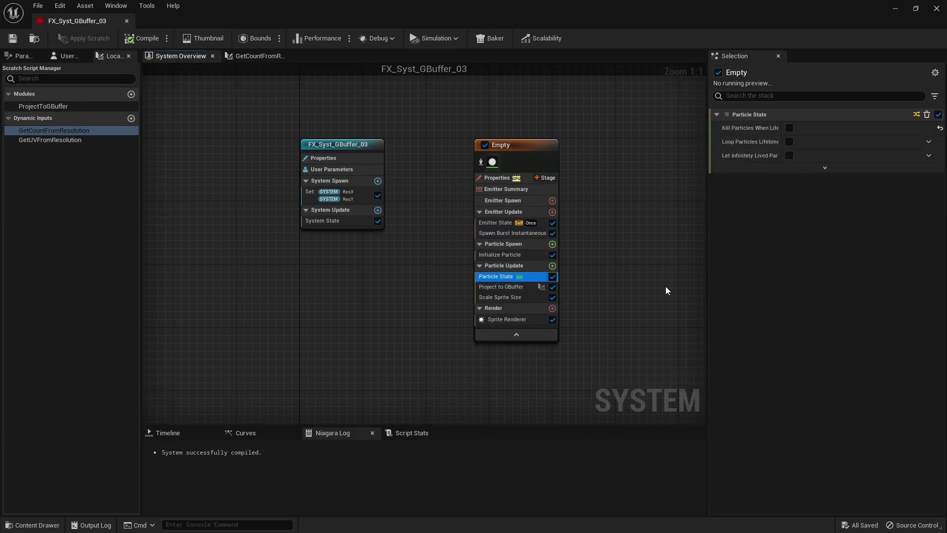
click(508, 290)
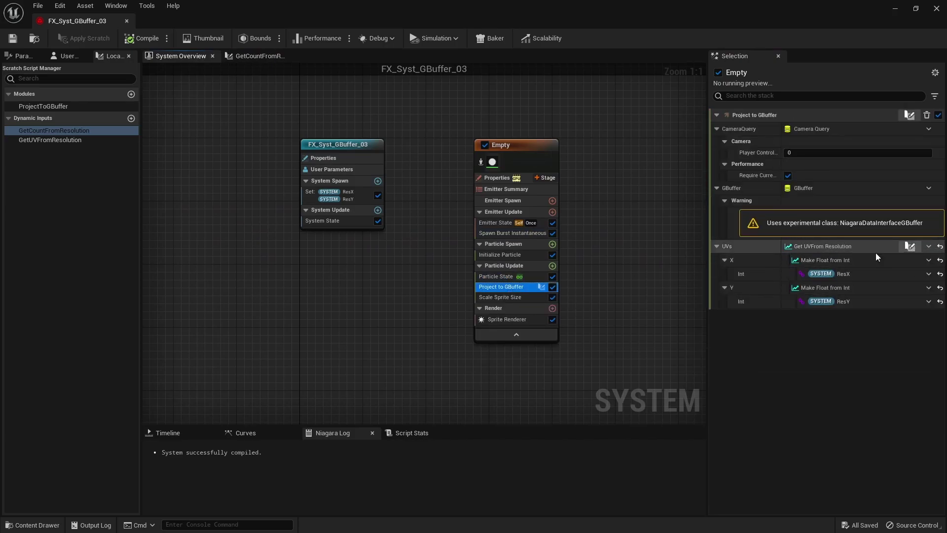
click(907, 247)
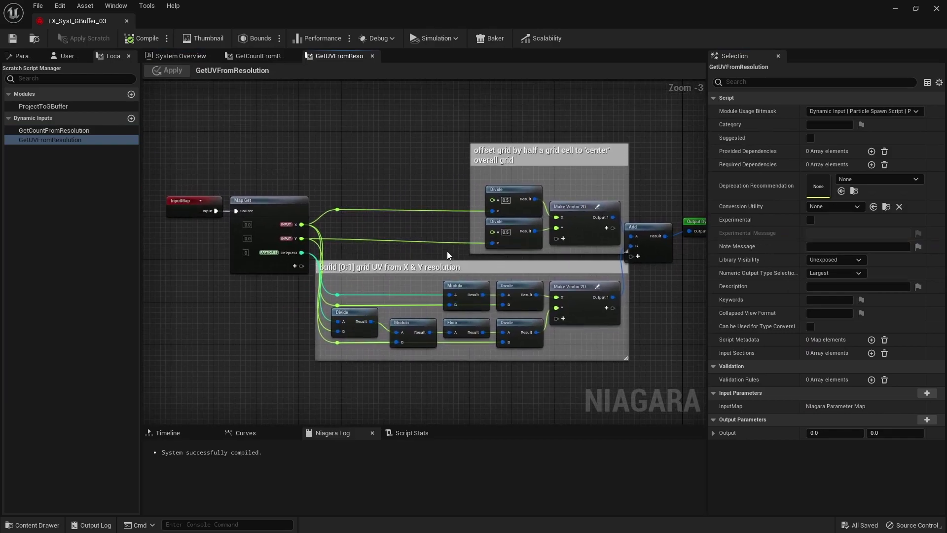
click(182, 56)
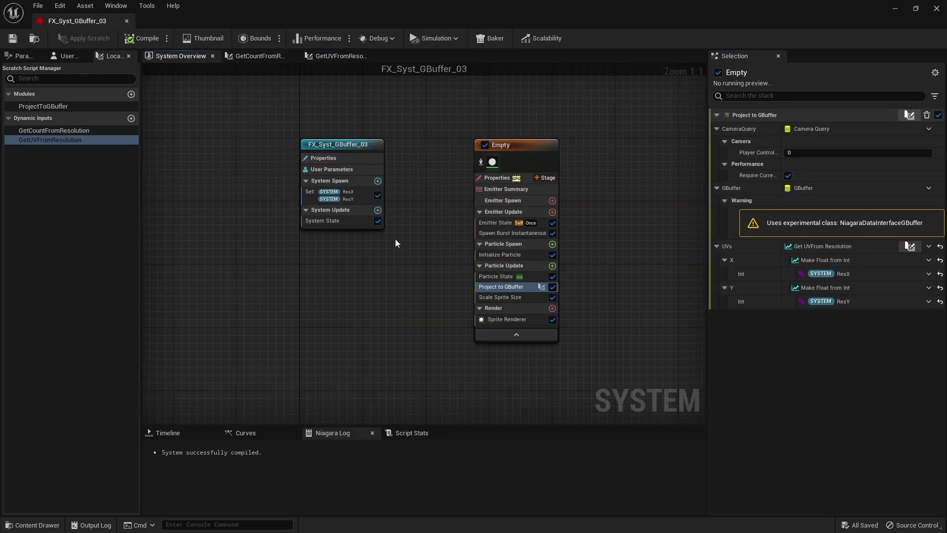
- Keep Temporal Anti-Aliasing (TAA) as the project's anti-aliasing method and return to the scene
key(alt+Tab)
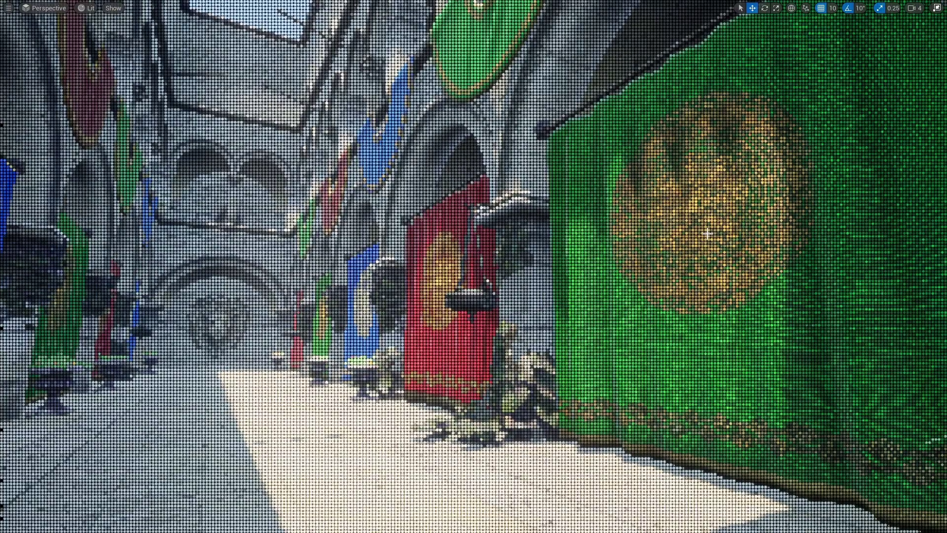
key(alt+Tab)
click(542, 120)
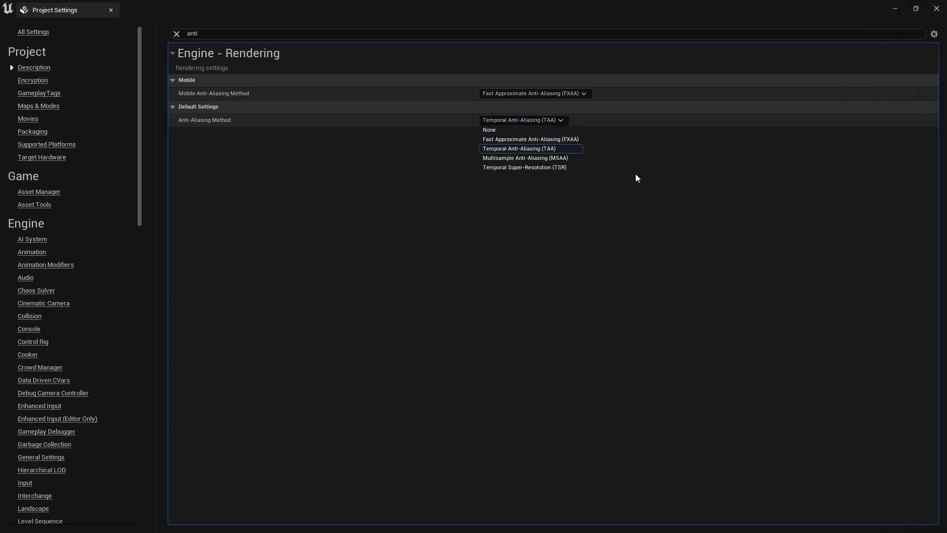
click(565, 150)
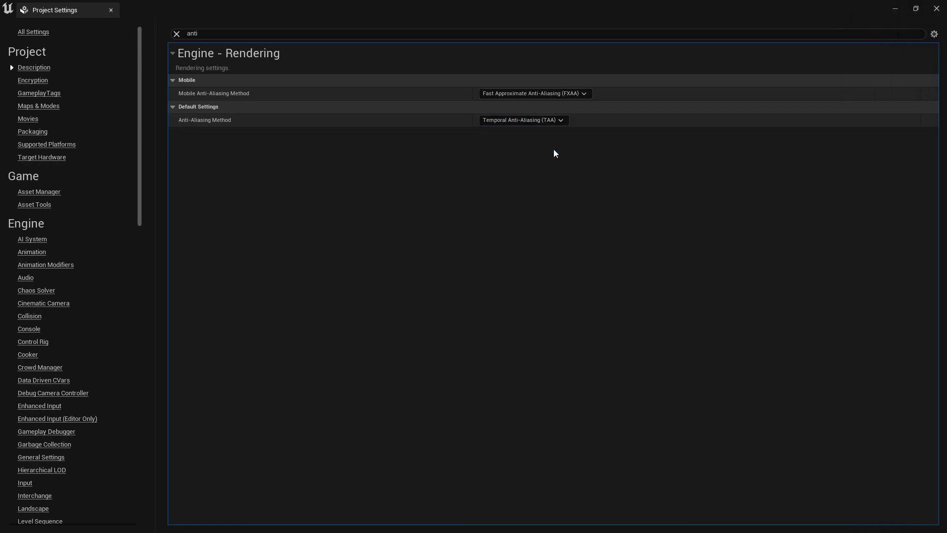
key(alt+Tab)
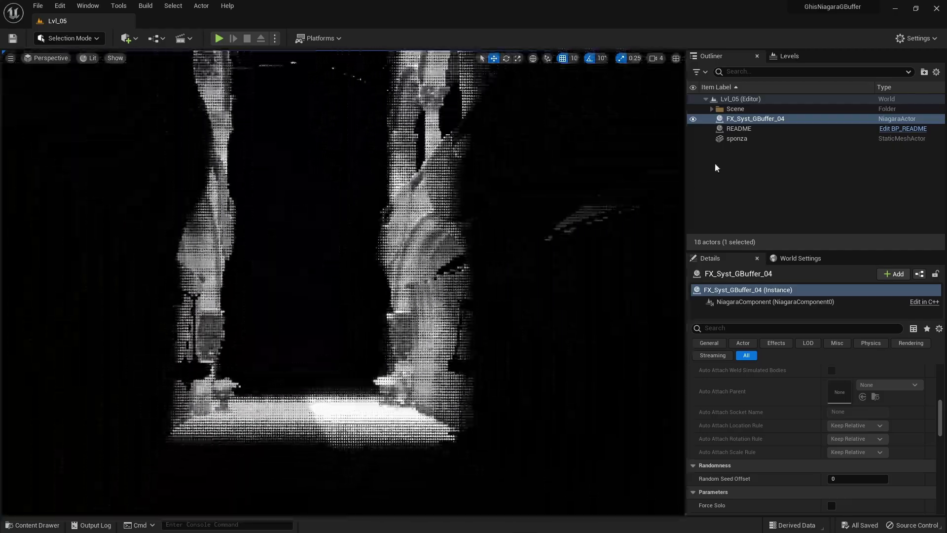
- Frame FX_Syst_GBuffer_04 in the viewport and inspect its Scale Sprite Size module
click(751, 120)
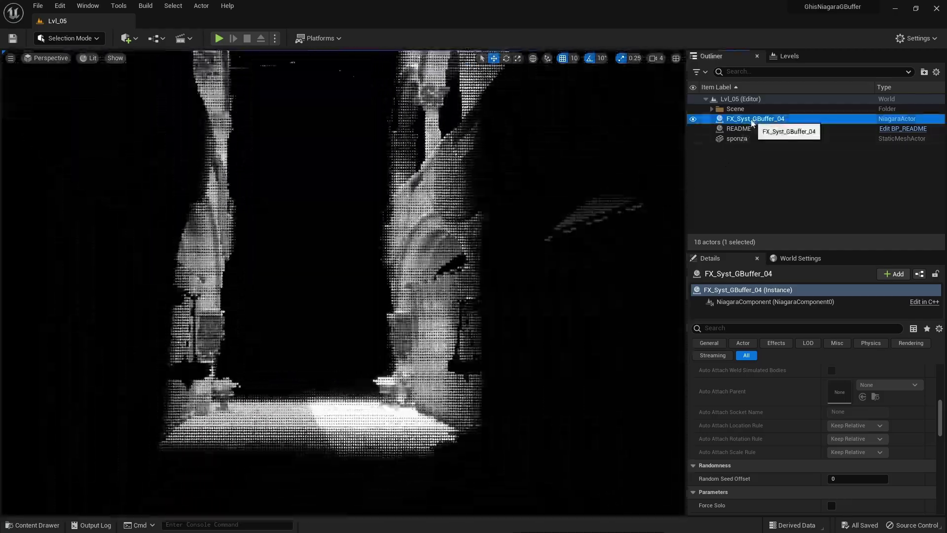
double_click(751, 120)
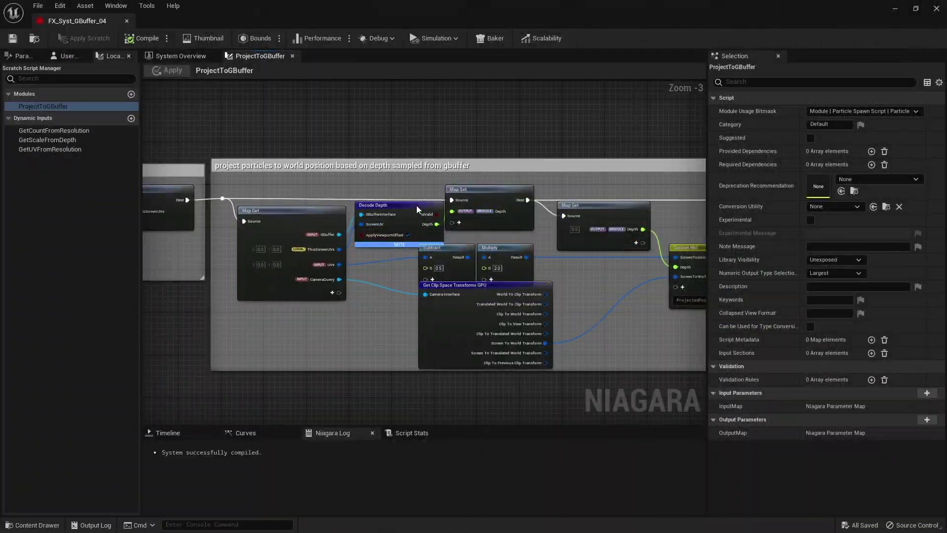
click(181, 56)
click(508, 297)
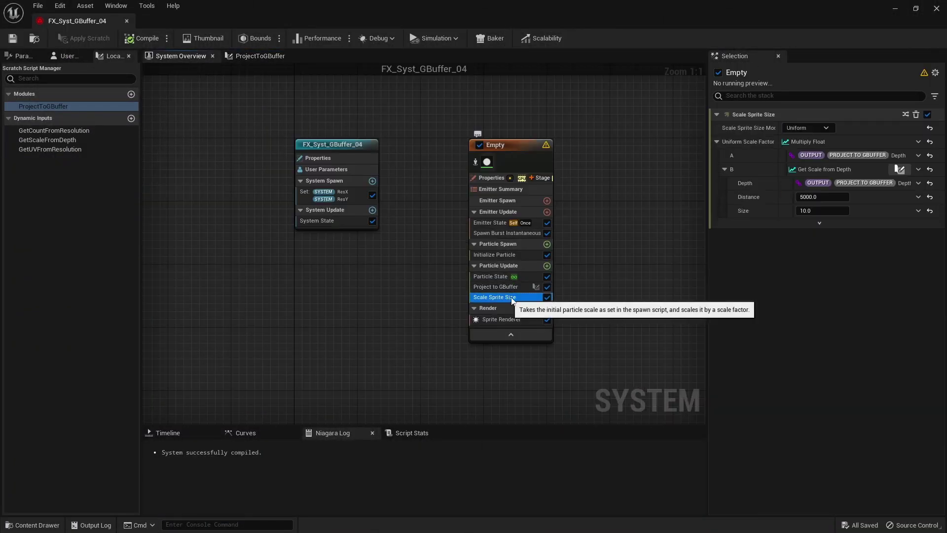
- Review the GetScaleFromDepth graph: Max, Divide, Saturate, Pow, Multiply and Output nodes
click(899, 169)
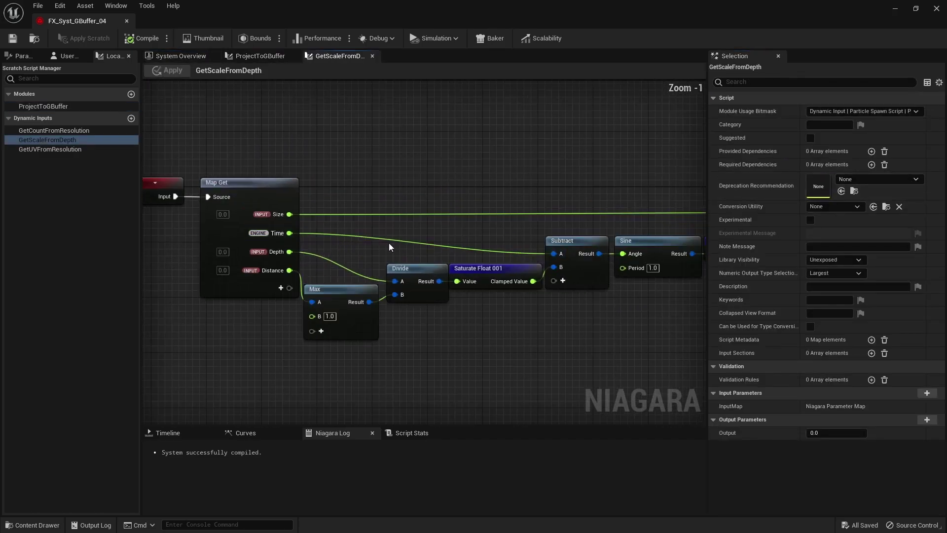
drag(571, 254, 368, 315)
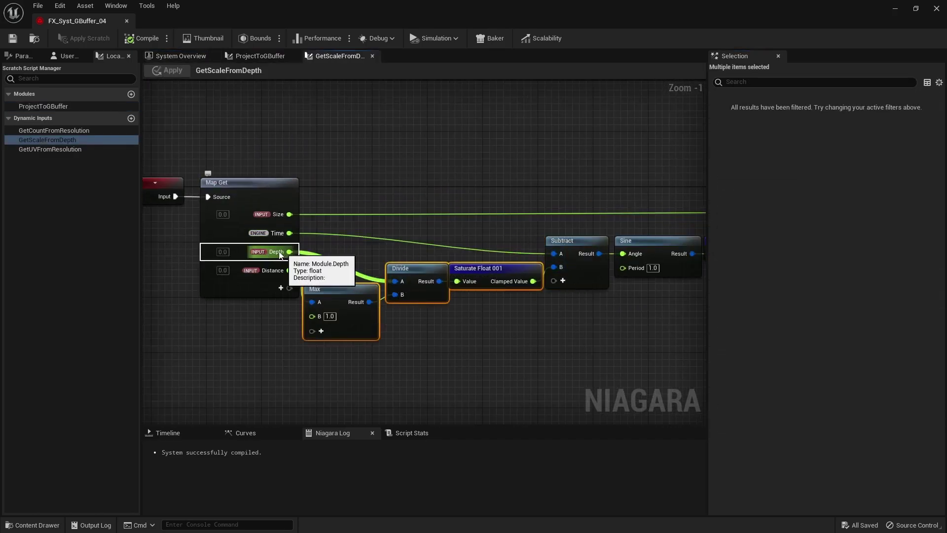
right_drag(600, 335, 393, 299)
right_drag(465, 284, 299, 296)
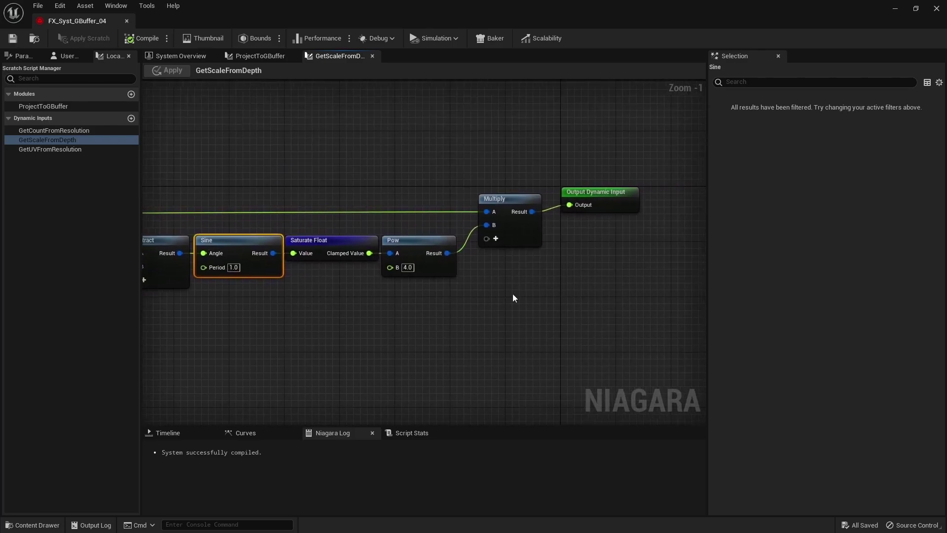
- Open the M_FX_04 particle material from the Sprite Renderer settings
click(182, 56)
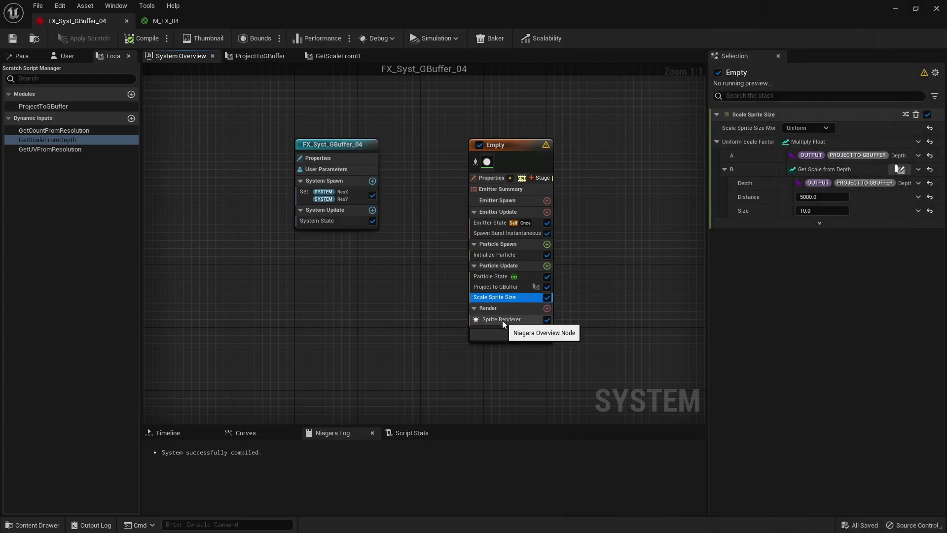
click(502, 320)
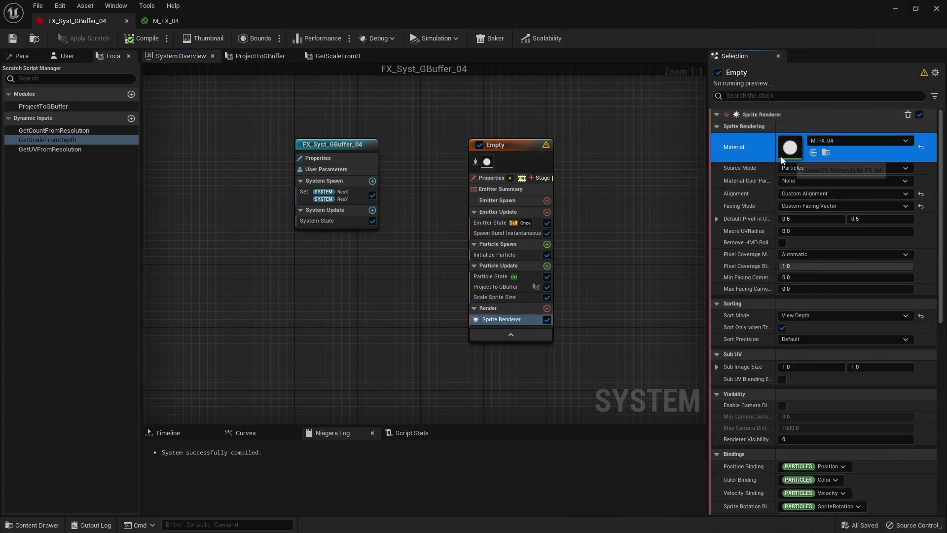
double_click(758, 158)
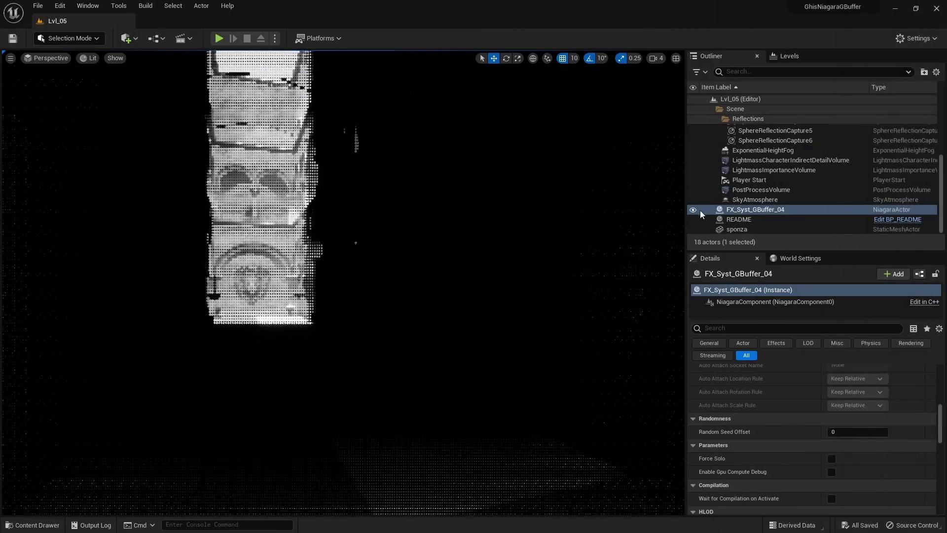
- Hide FX_Syst_GBuffer_04, then open the PostProcessVolume's MPP_02 material
click(694, 211)
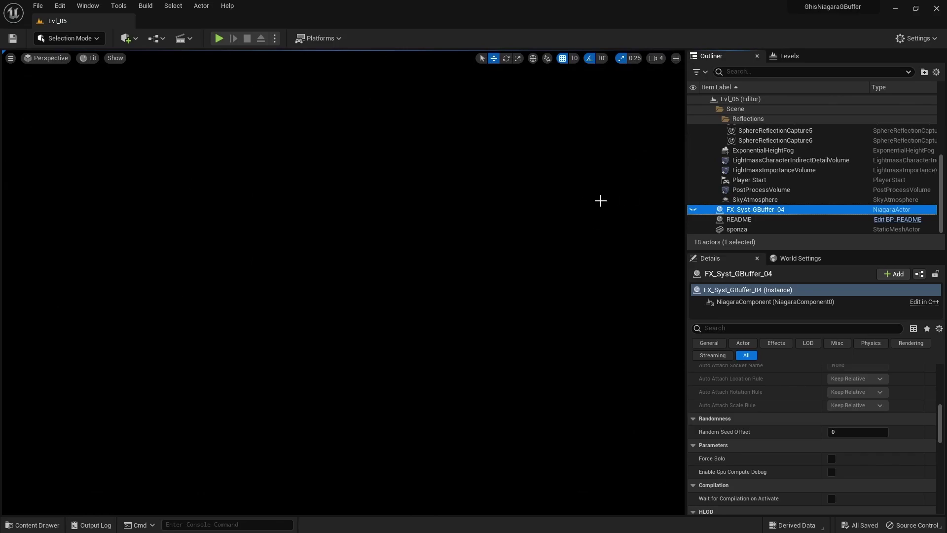
click(760, 192)
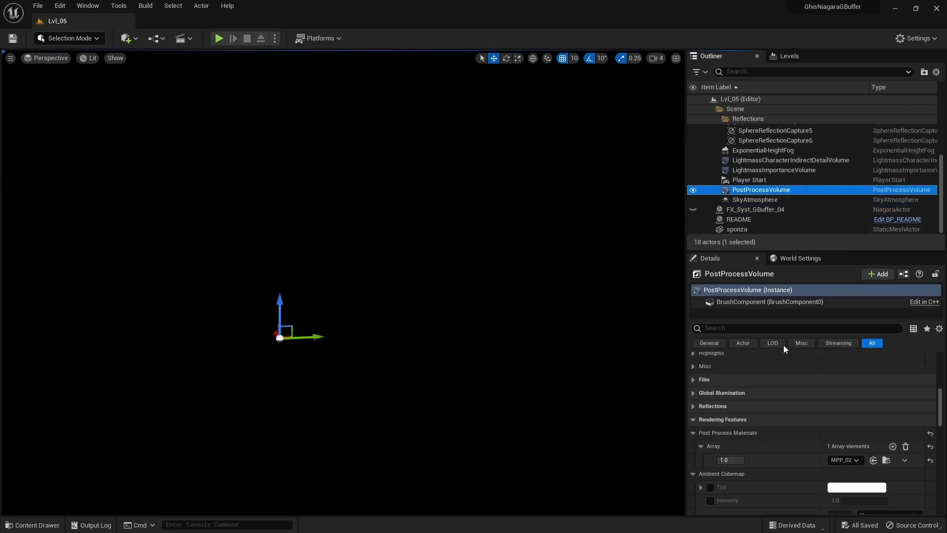
click(886, 460)
double_click(294, 349)
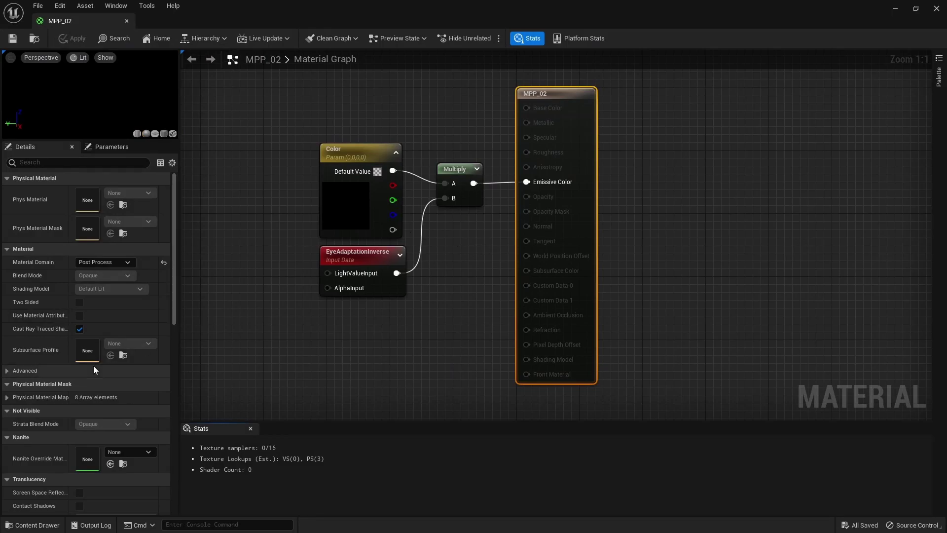
- Scroll through MPP_02's Details to review its settings
scroll(93, 366, down, 5)
scroll(94, 366, down, 2)
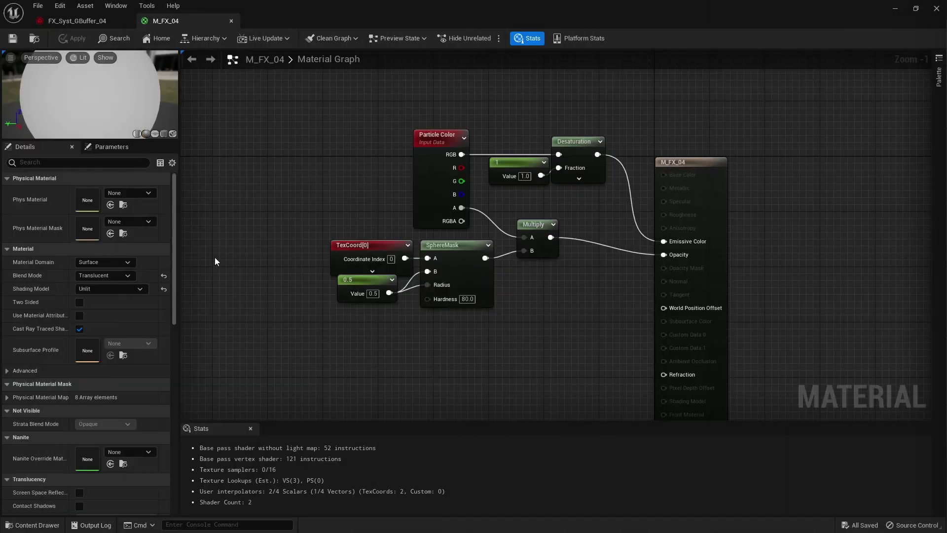
scroll(89, 318, down, 5)
scroll(90, 317, down, 1)
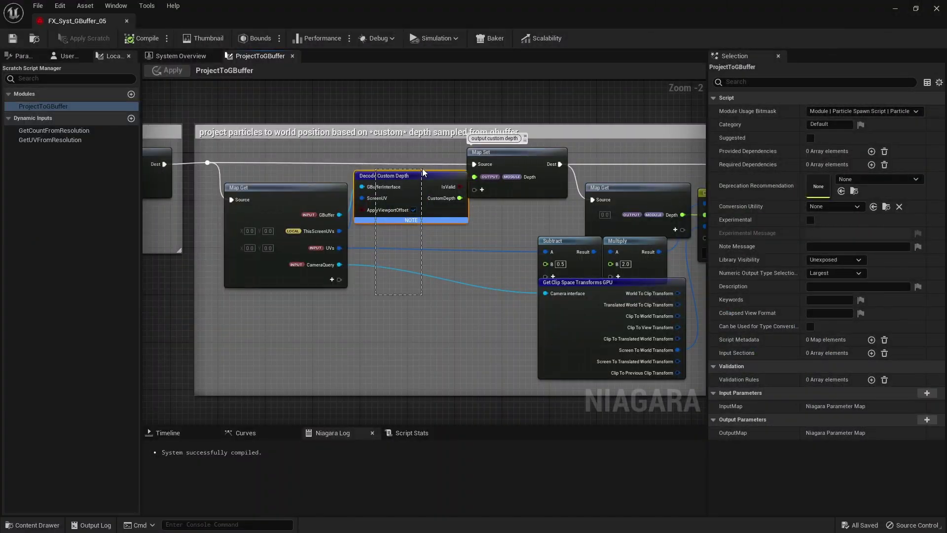
- Set Custom Depth-Stencil Pass to Enabled with Stencil
click(416, 190)
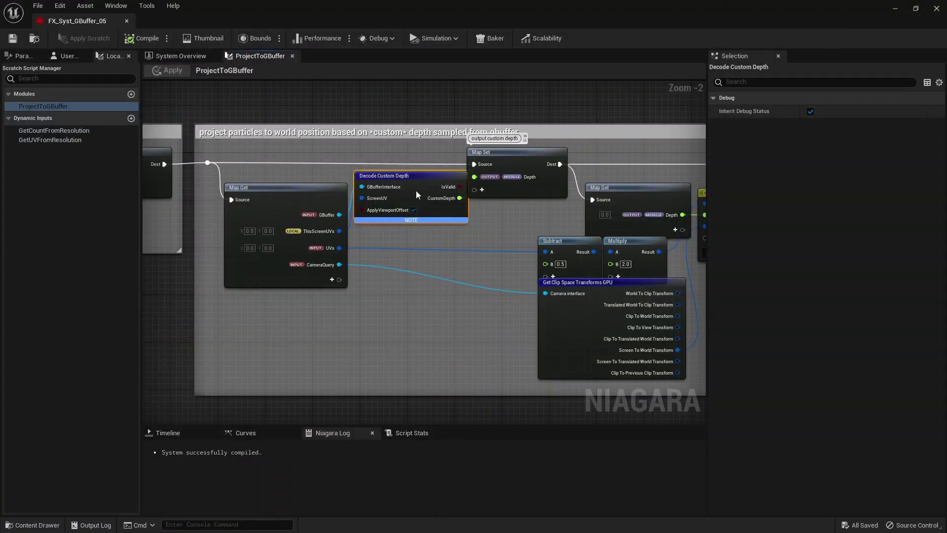
click(403, 237)
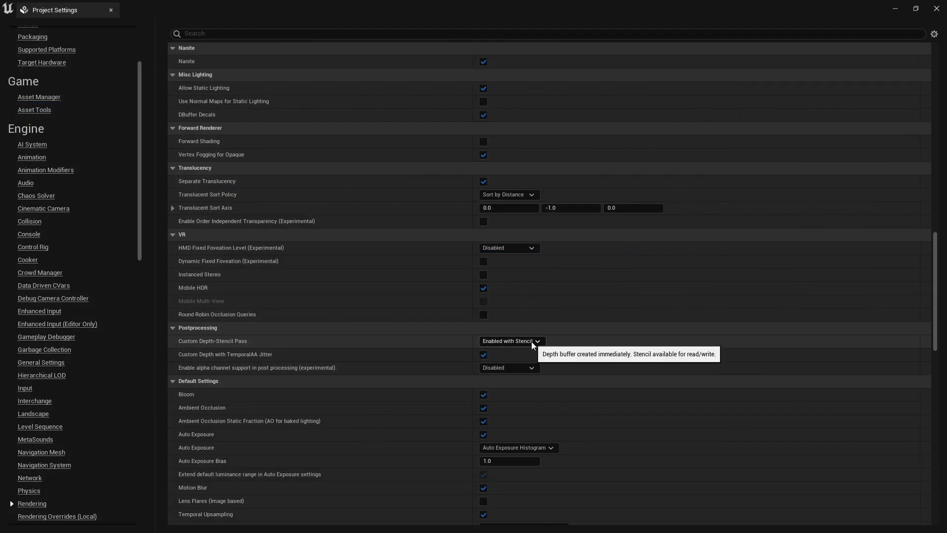
click(532, 341)
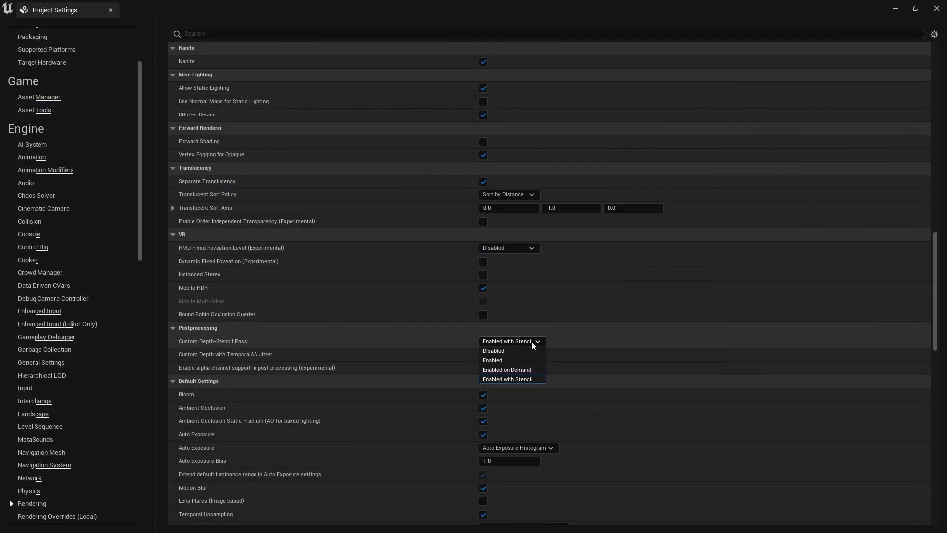
click(522, 379)
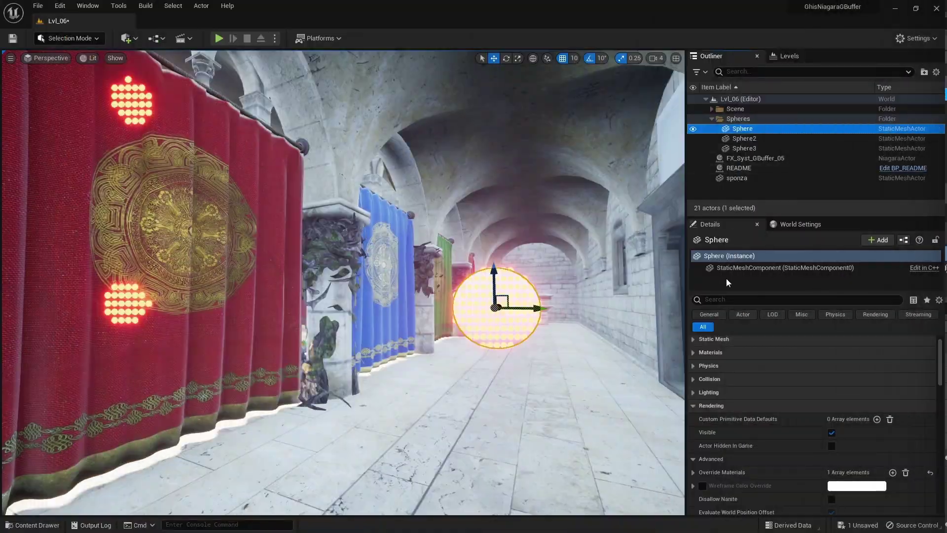
- Toggle the Sphere's Render CustomDepth Pass off and back on
scroll(753, 401, down, 10)
scroll(753, 398, down, 2)
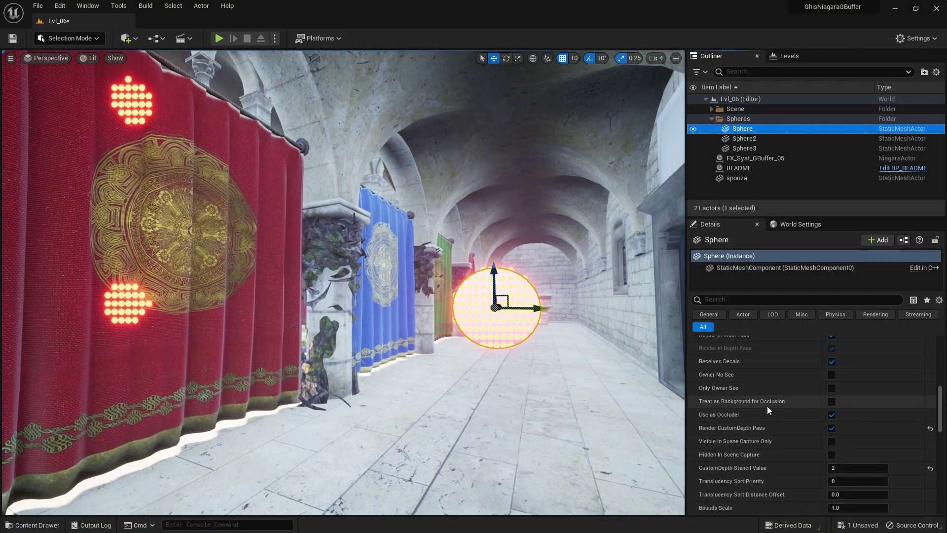
click(833, 427)
click(832, 428)
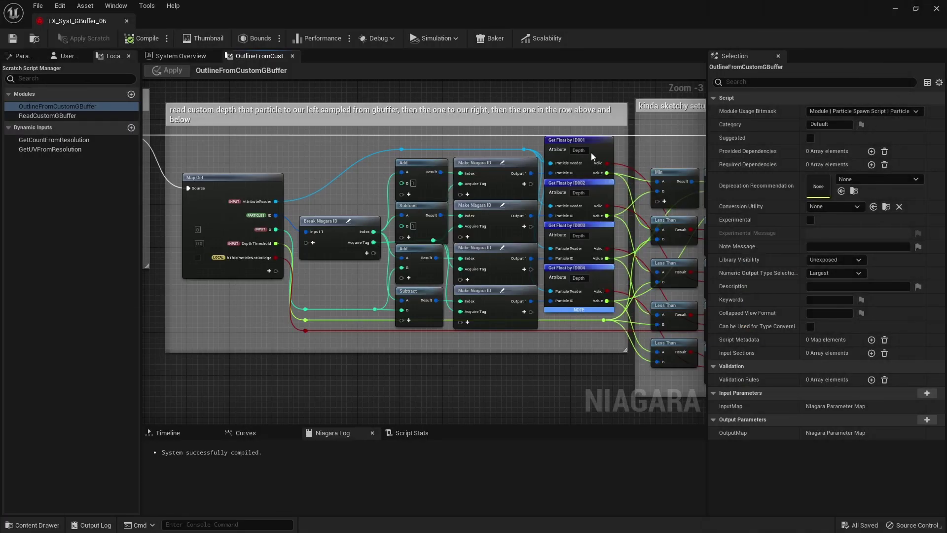
- Check the Get Float by ID001 and ID002 nodes in OutlineFromCustomGBuffer
click(597, 153)
click(604, 190)
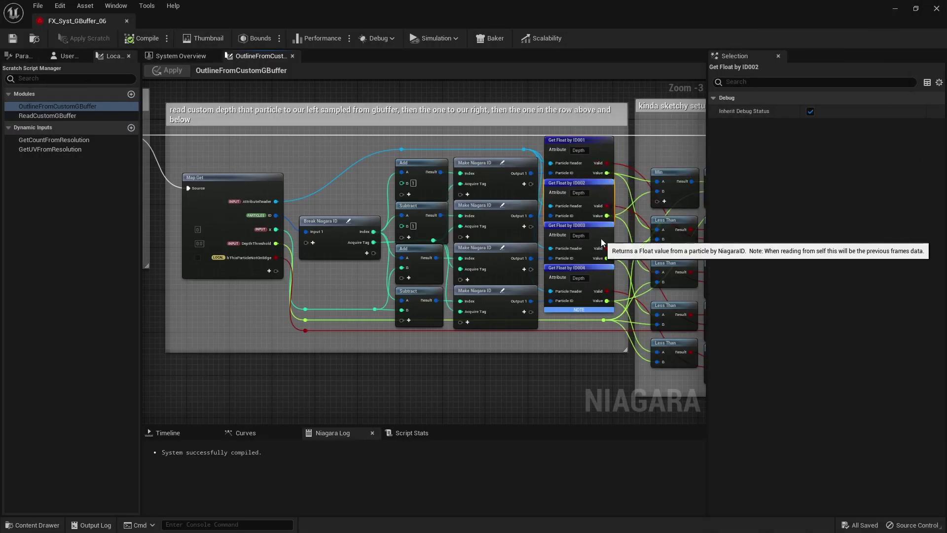
click(561, 362)
right_drag(562, 362, 279, 357)
right_drag(504, 259, 178, 270)
- Inspect the compare custom depth group's Map Set and Bool Not Equal nodes, then the world position group
drag(467, 140, 467, 142)
click(448, 284)
right_drag(528, 297, 210, 298)
drag(372, 232, 366, 221)
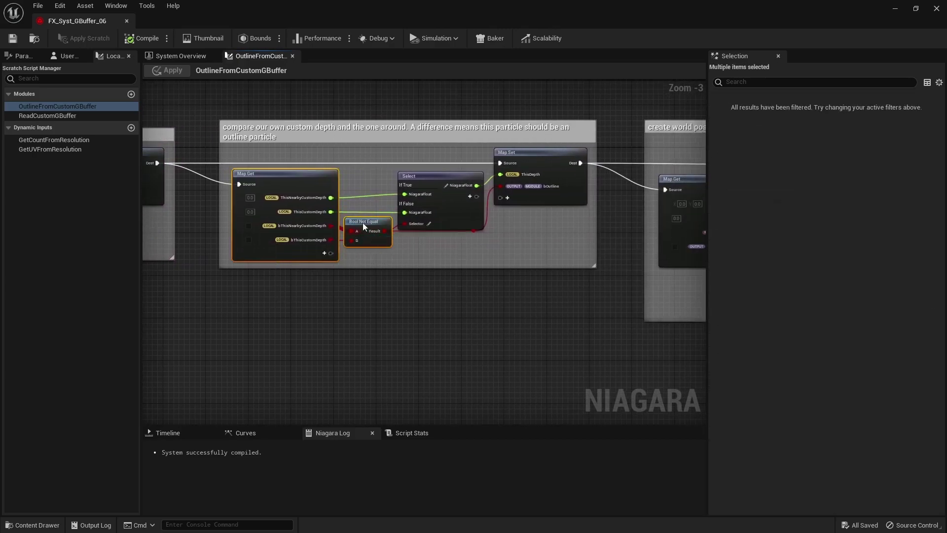
click(366, 266)
right_drag(504, 252, 7, 247)
- Confirm Scale Sprite Size uses True Float 30.0 in the system overview
click(180, 55)
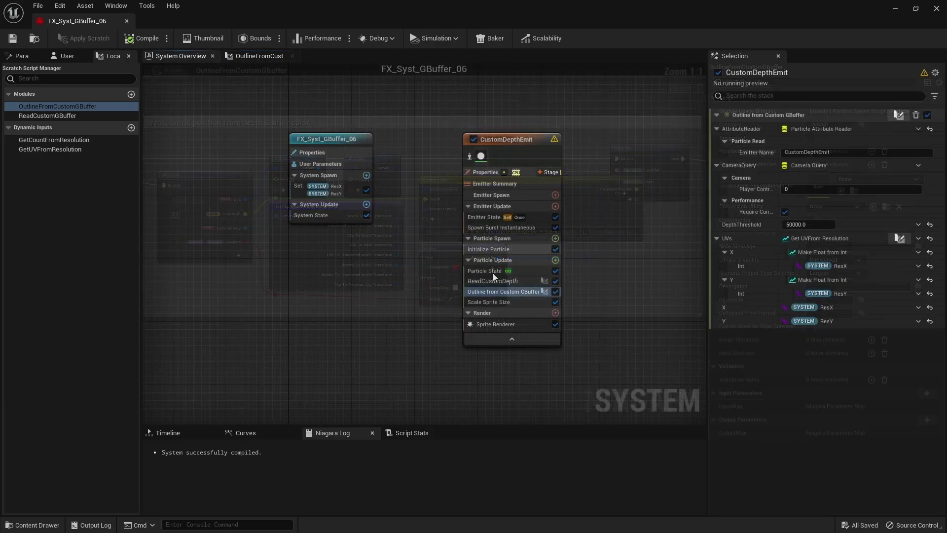
click(510, 302)
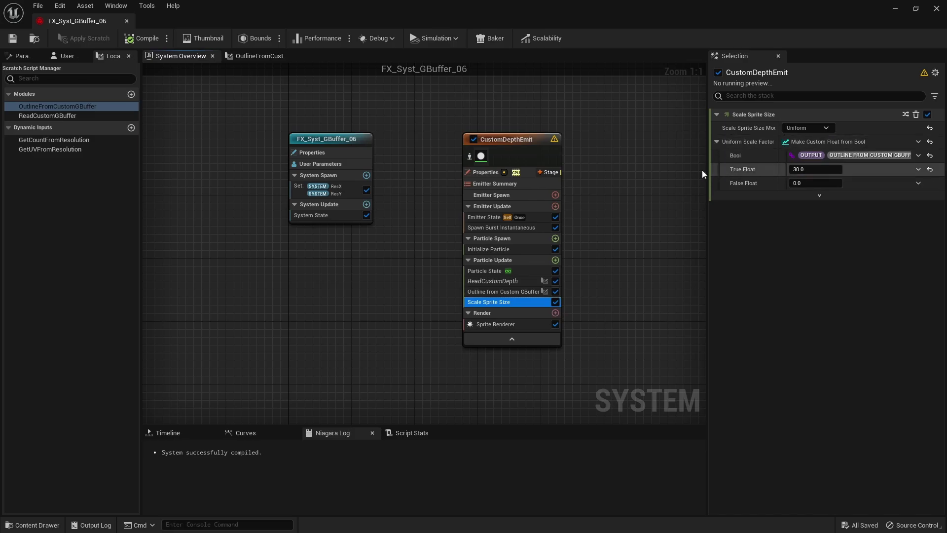
drag(707, 174, 652, 177)
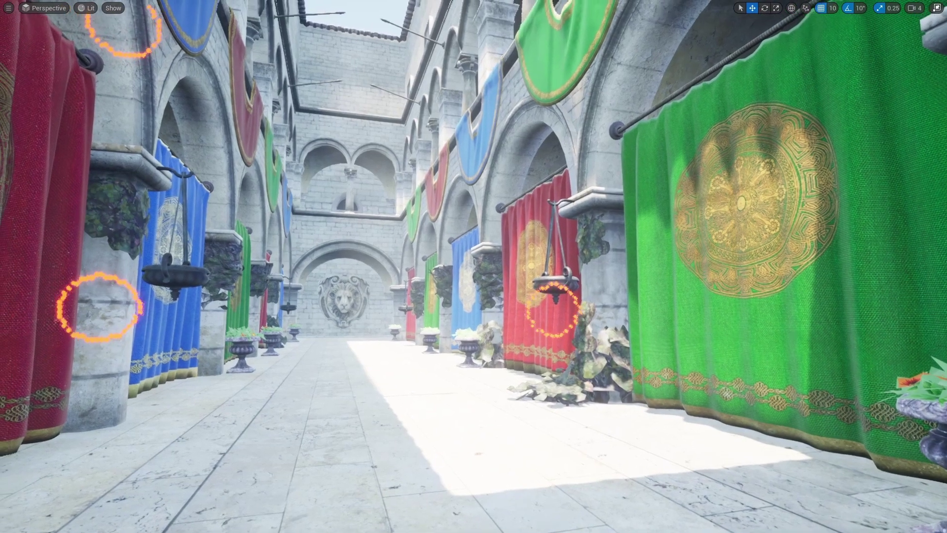